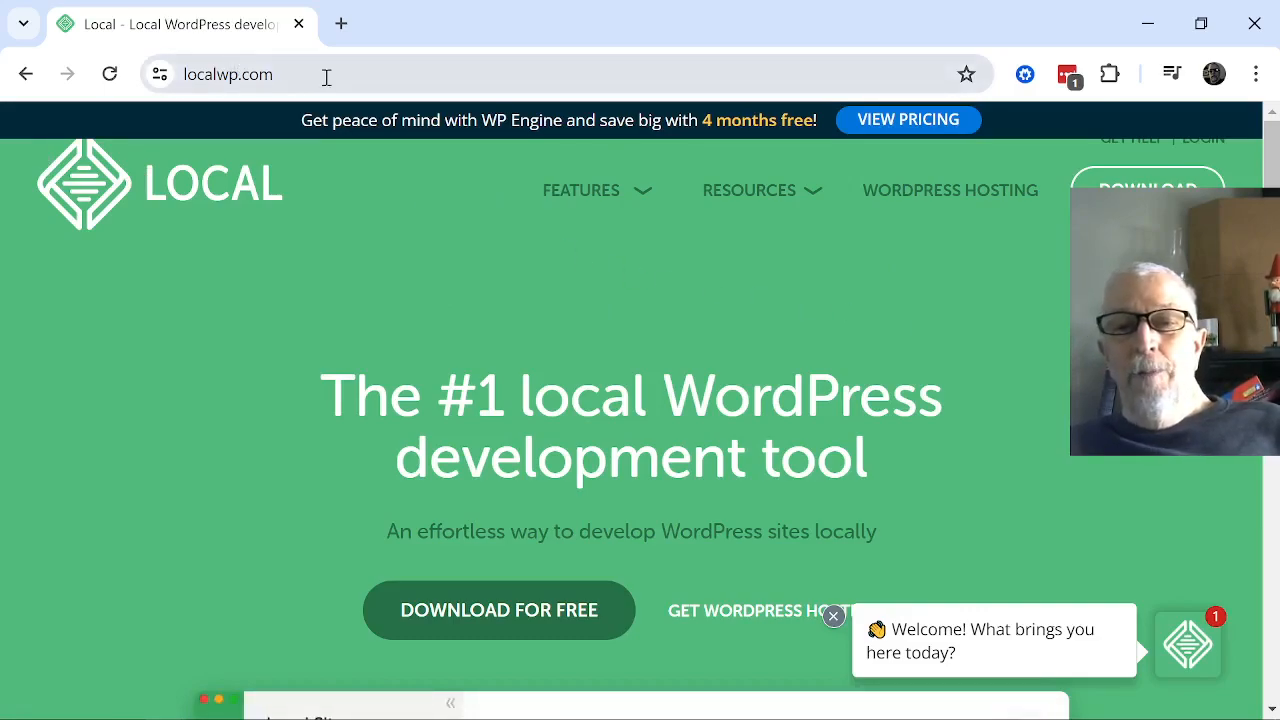
Open the download form for Local, choose Windows as the platform and review the required fields.
click(512, 612)
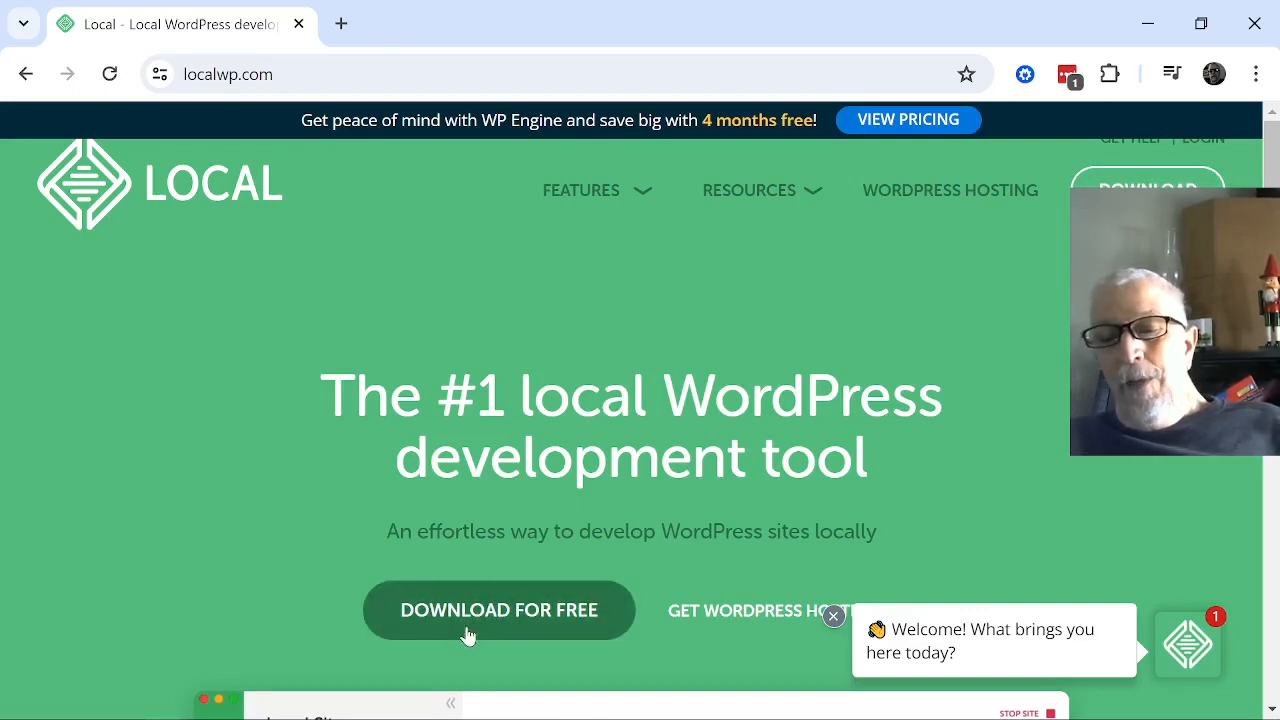
click(1140, 186)
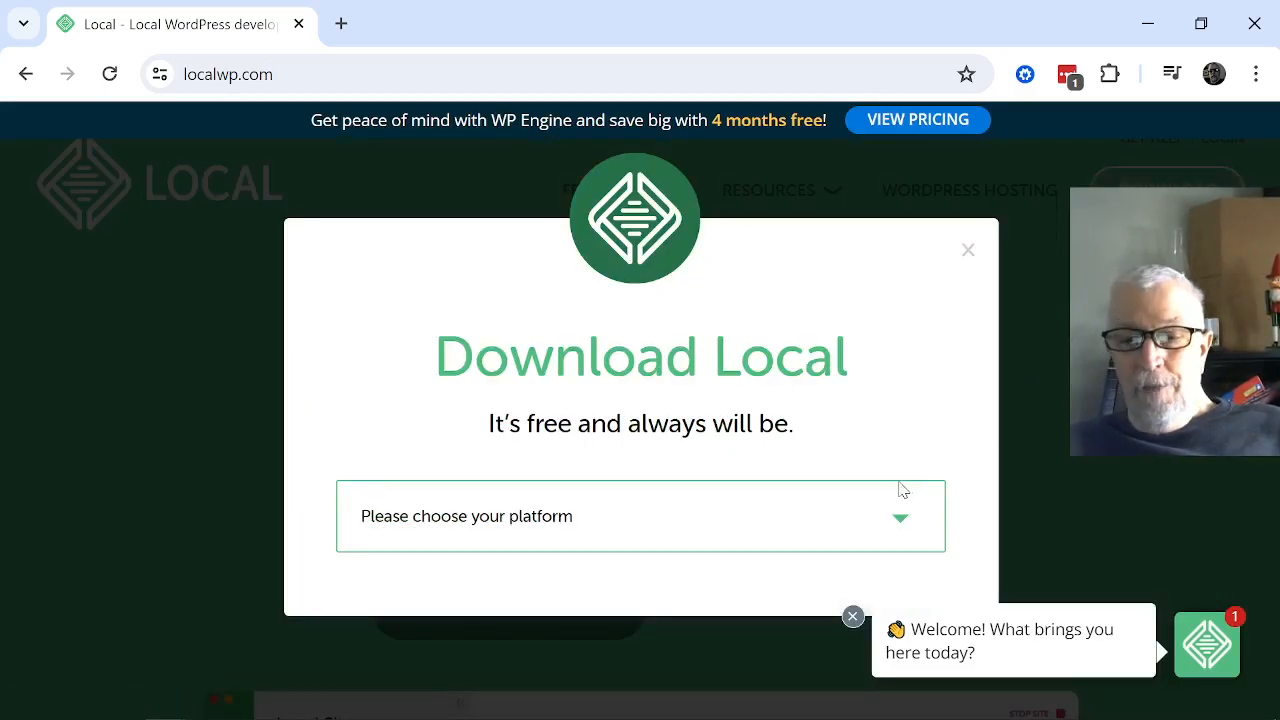
click(598, 519)
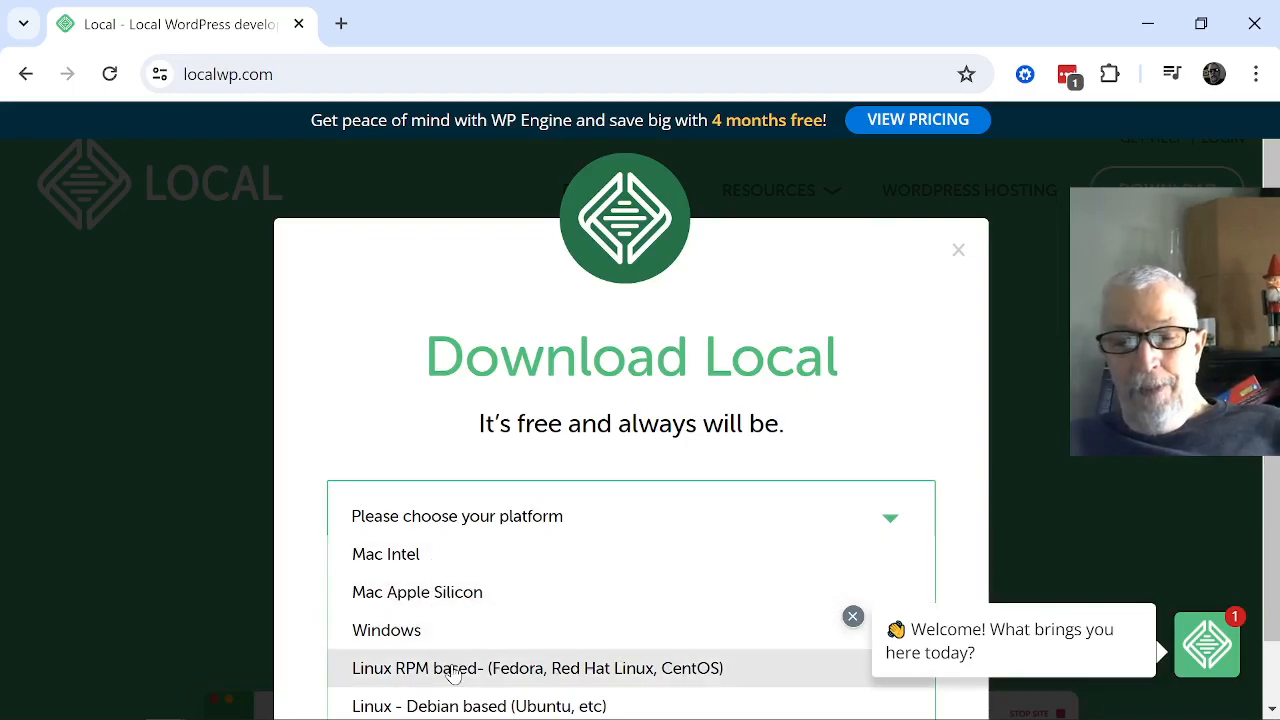
click(448, 628)
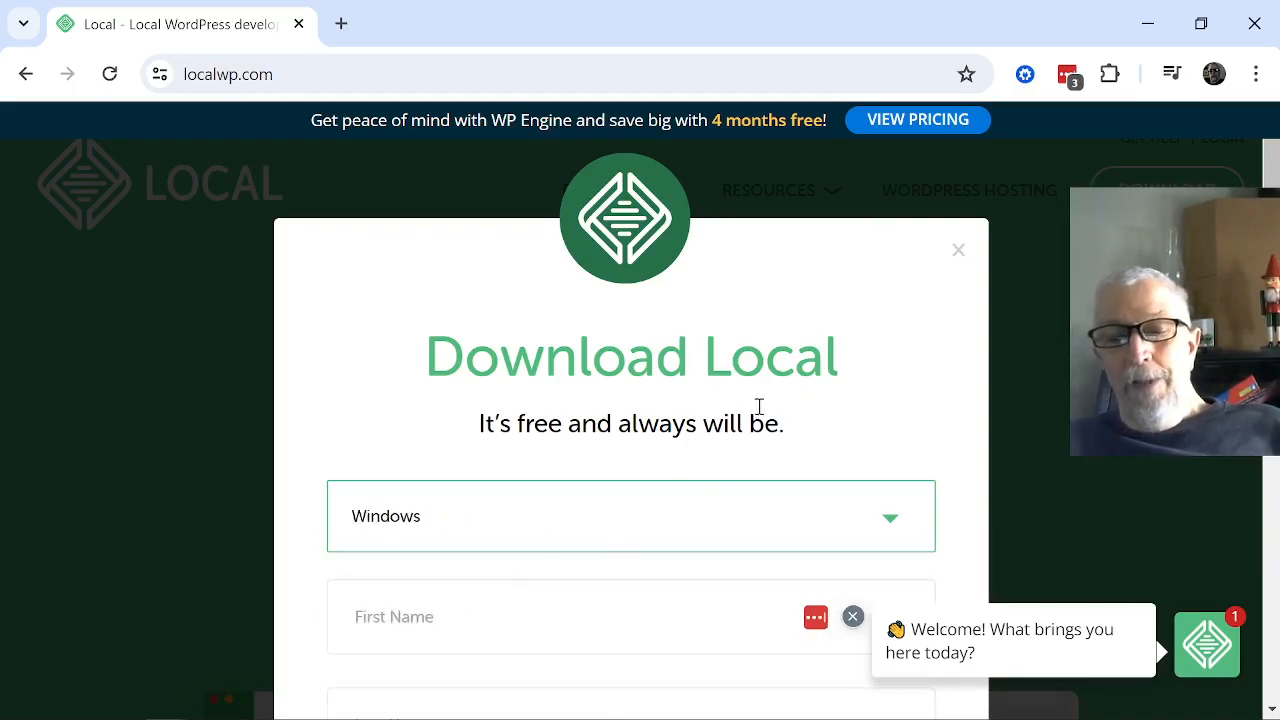
scroll(910, 280, down, 3)
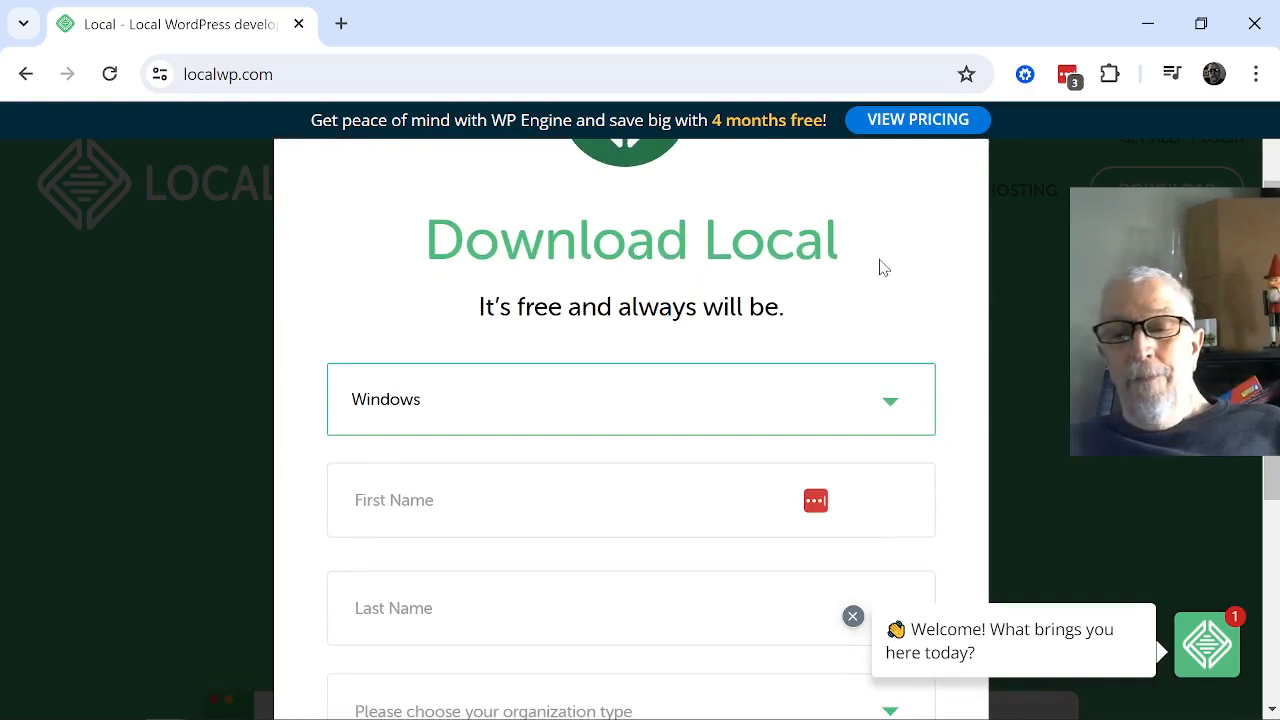
scroll(812, 340, down, 1)
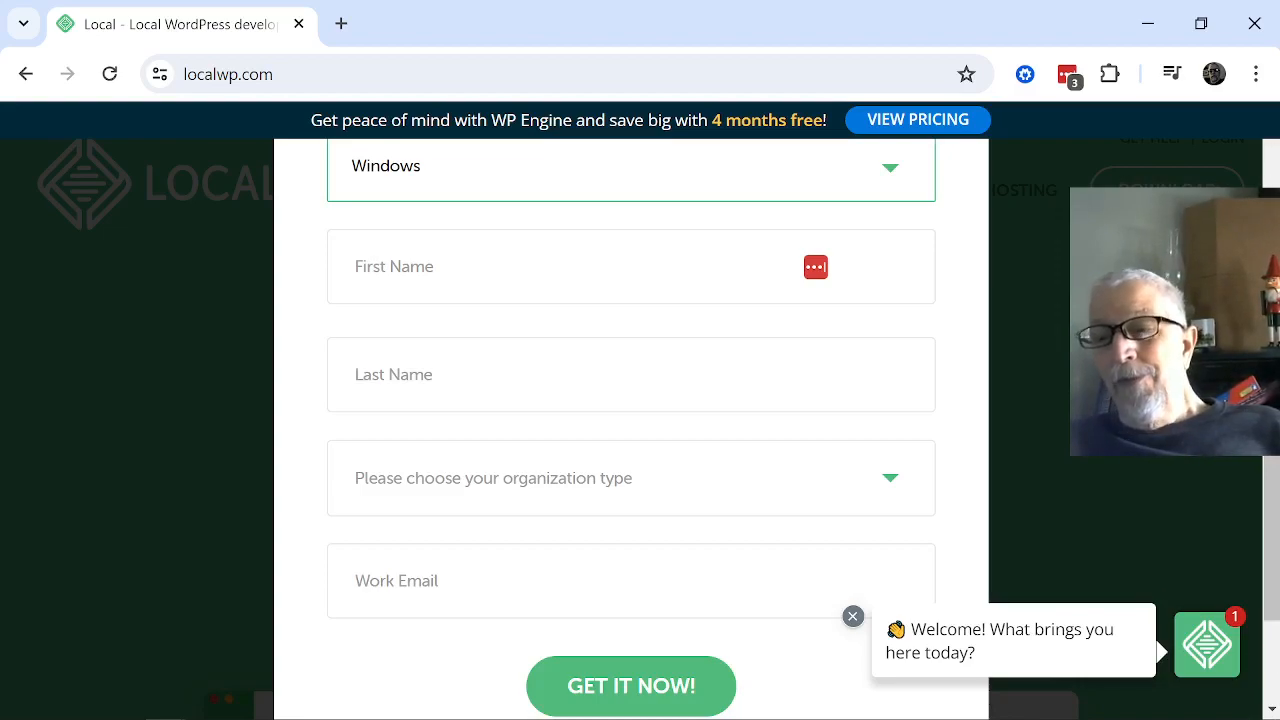
scroll(1273, 178, up, 4)
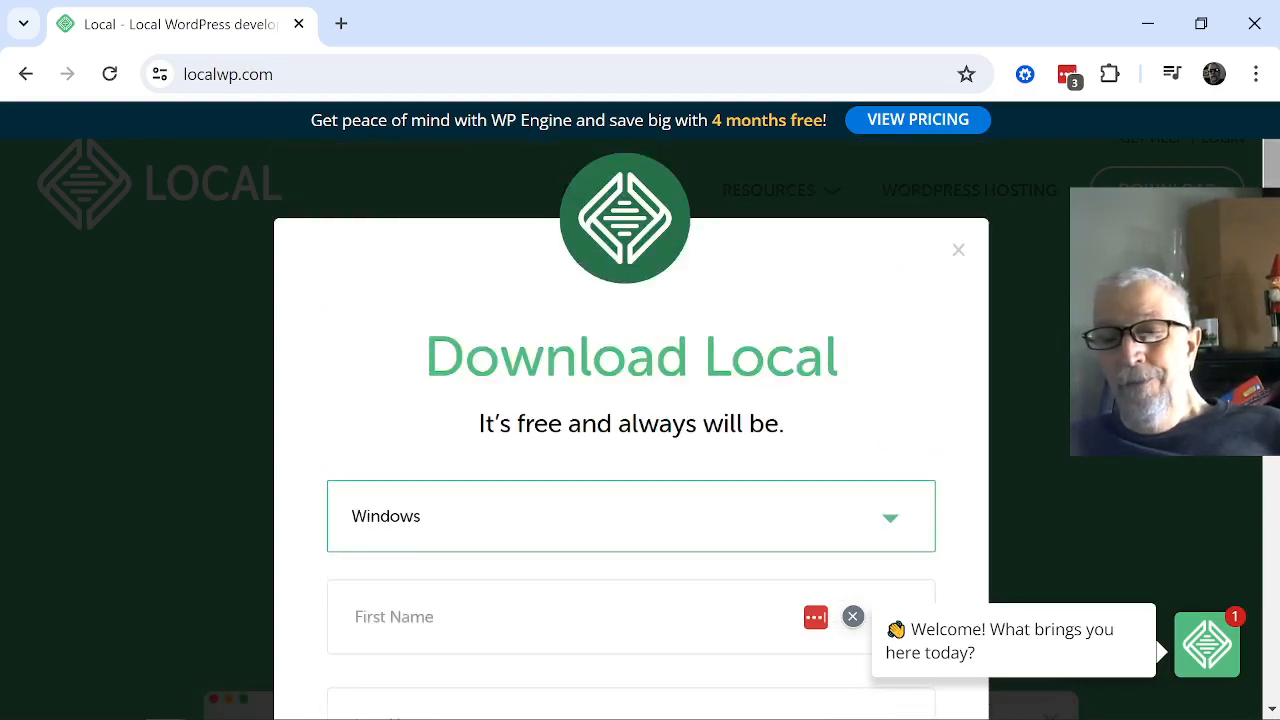
Switch to the installed Local application and maximize its window.
mouse_move(773, 718)
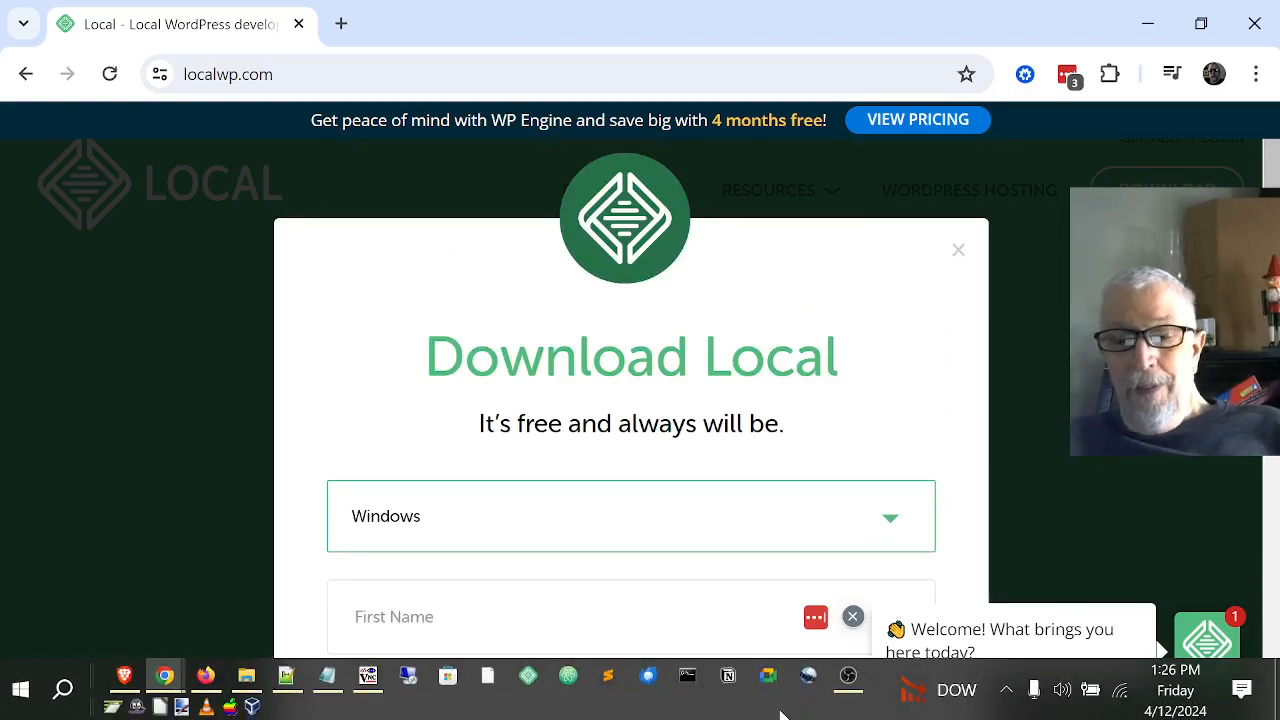
click(530, 683)
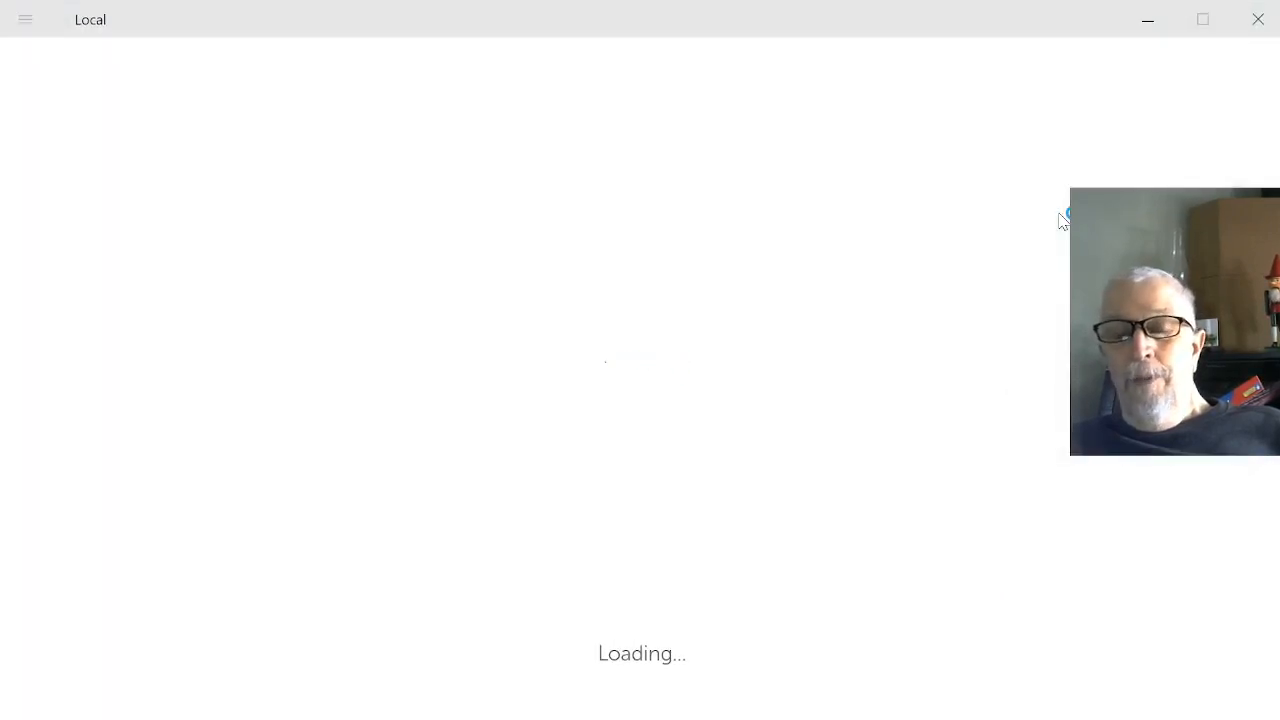
click(1210, 22)
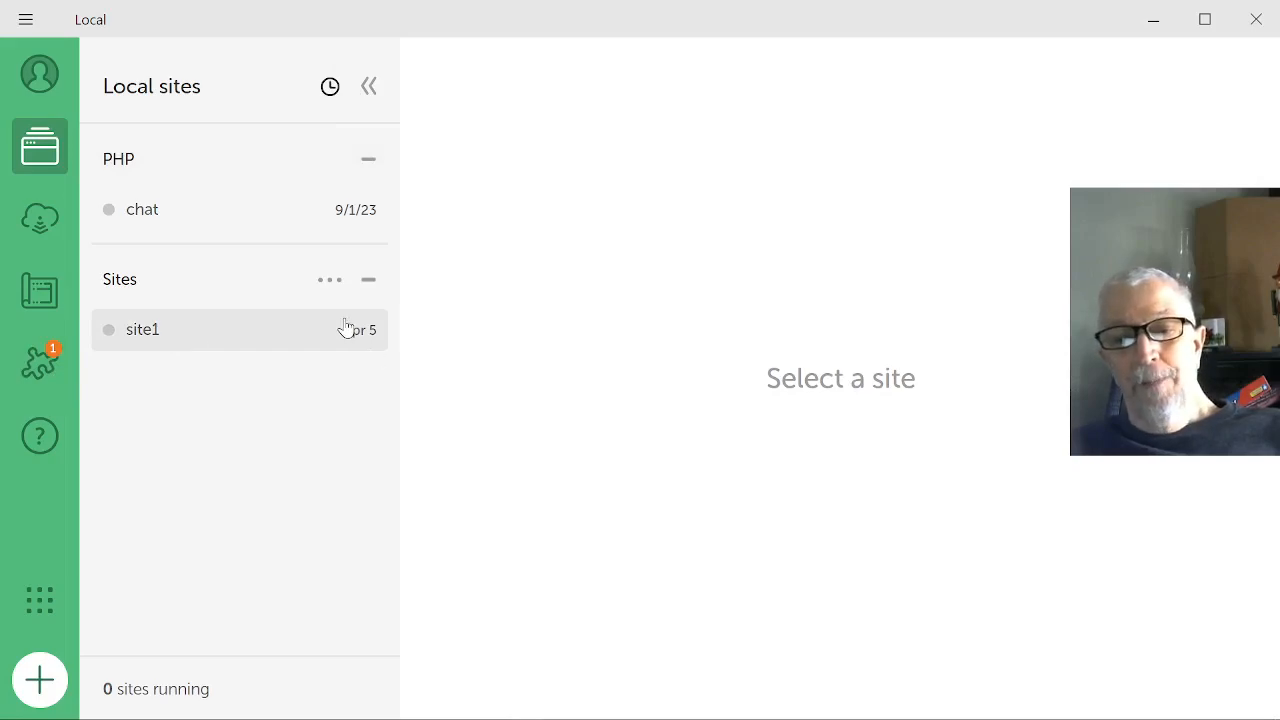
Delete the existing site1 site, moving its files to the recycling bin.
right_click(218, 332)
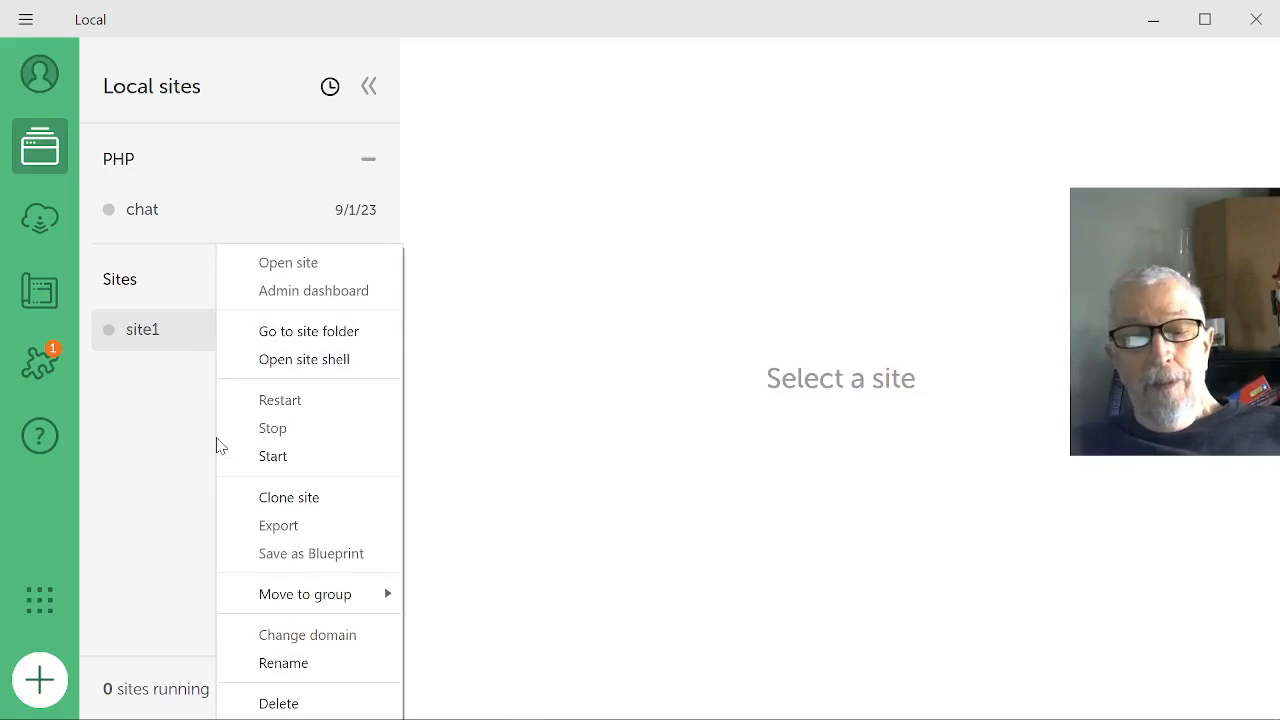
click(263, 706)
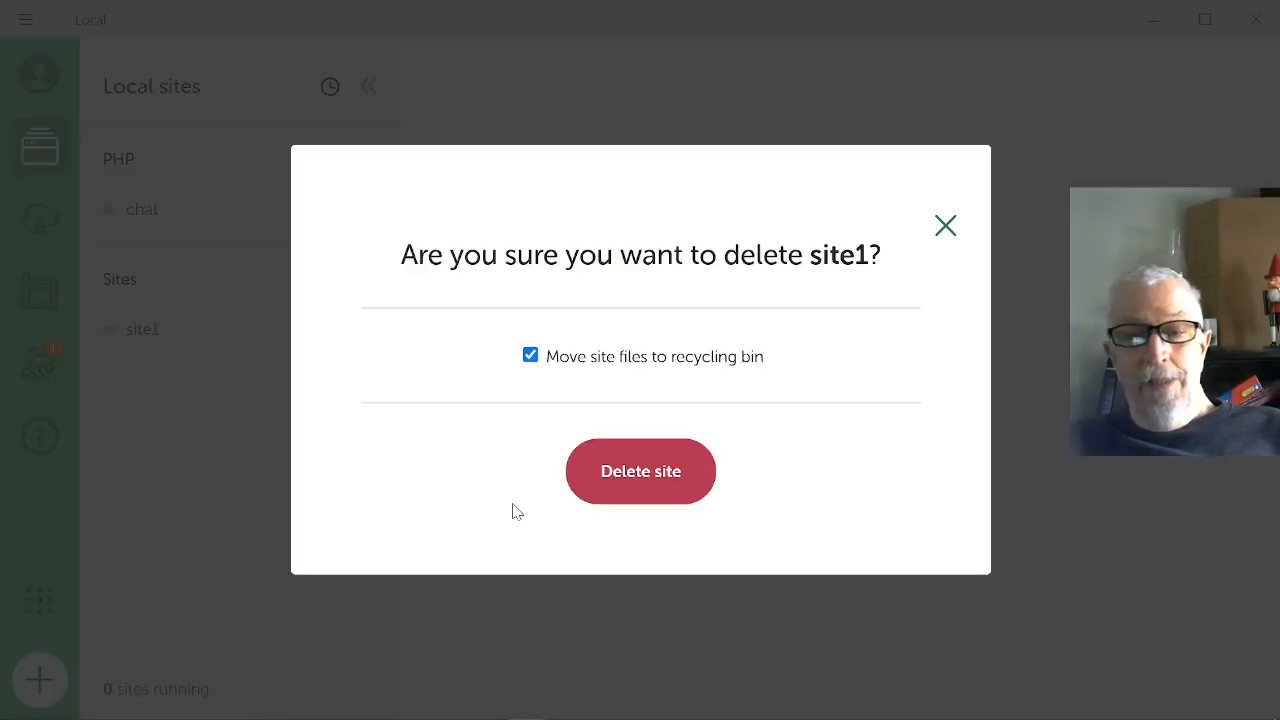
click(657, 485)
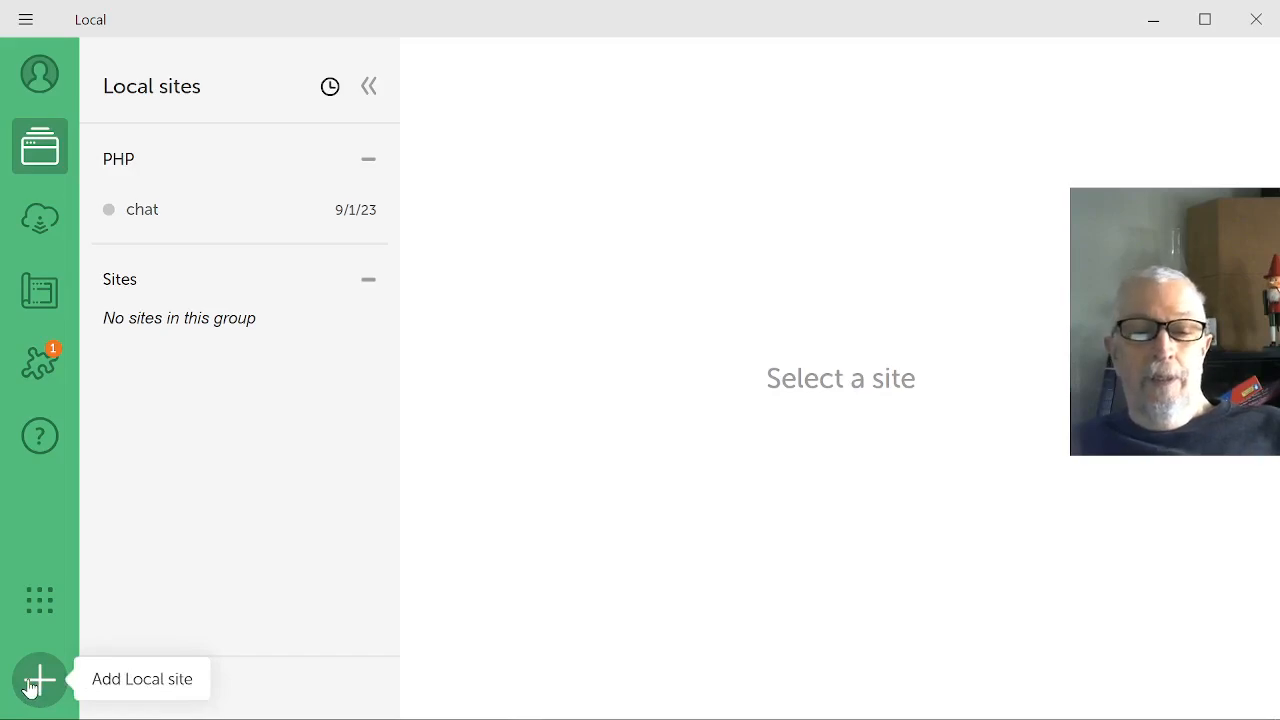
Start creating a new local site from scratch and name it PHP-WS.
click(39, 680)
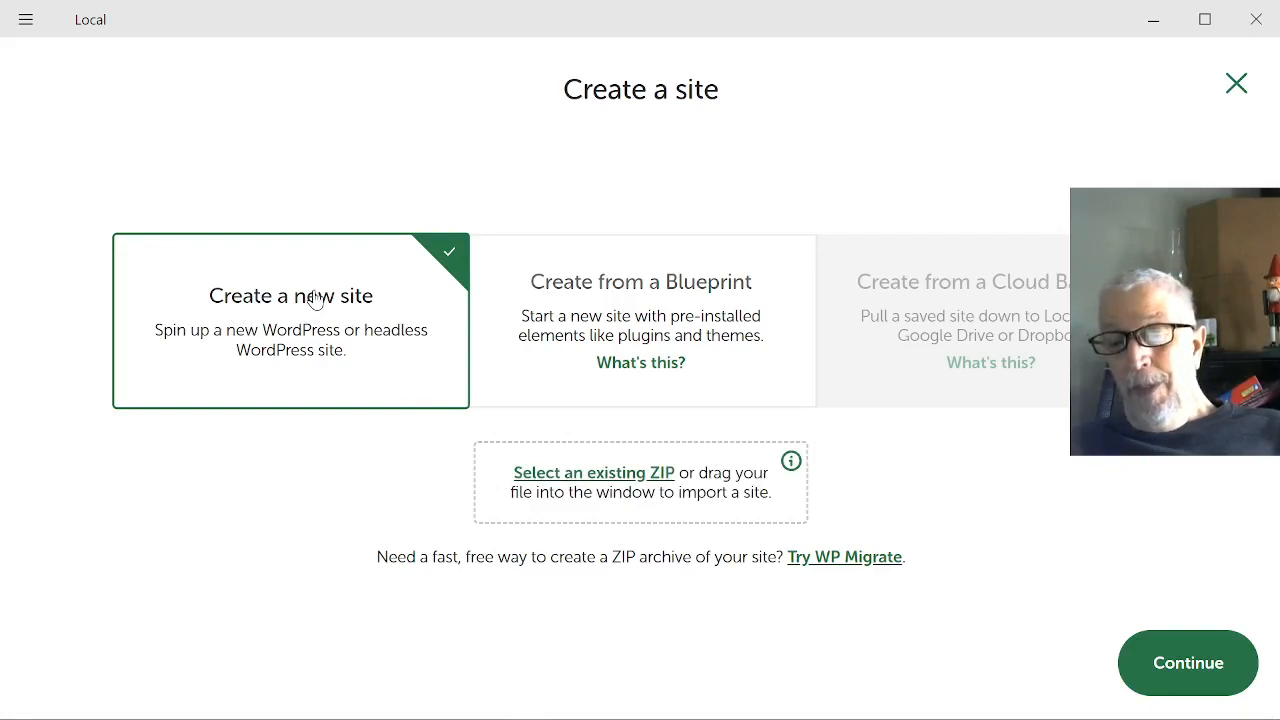
mouse_move(925, 298)
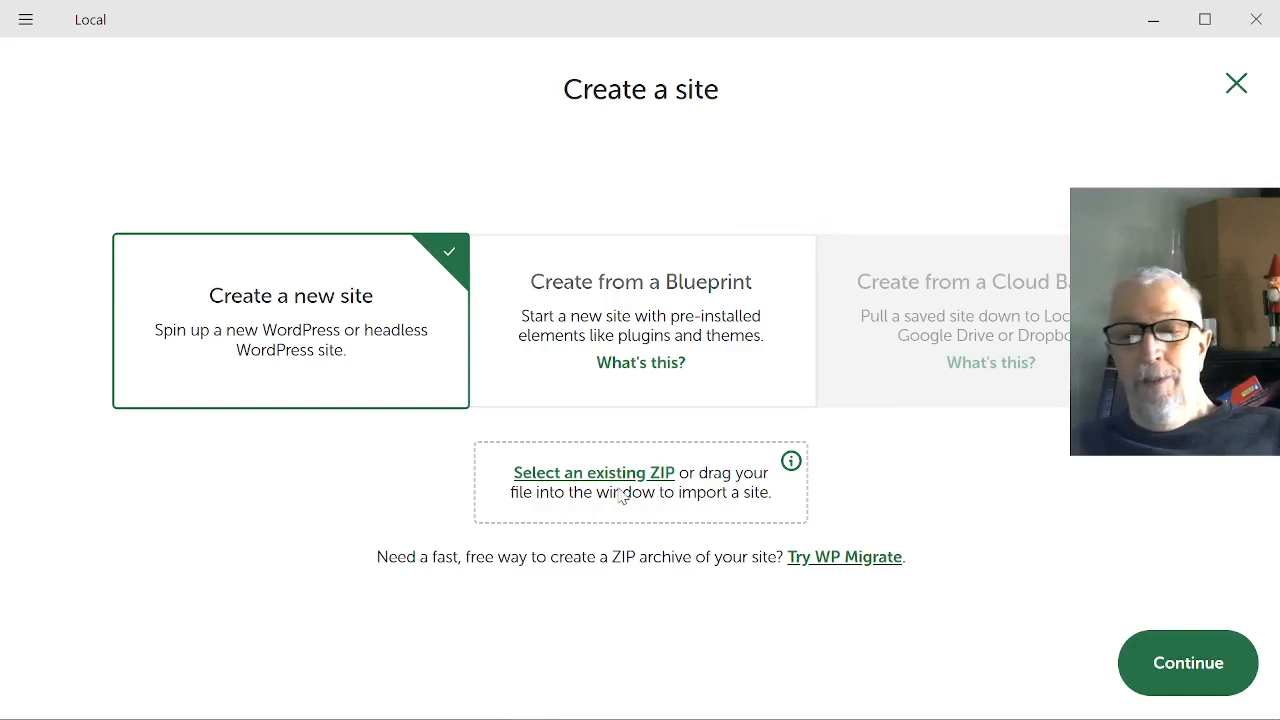
click(1195, 666)
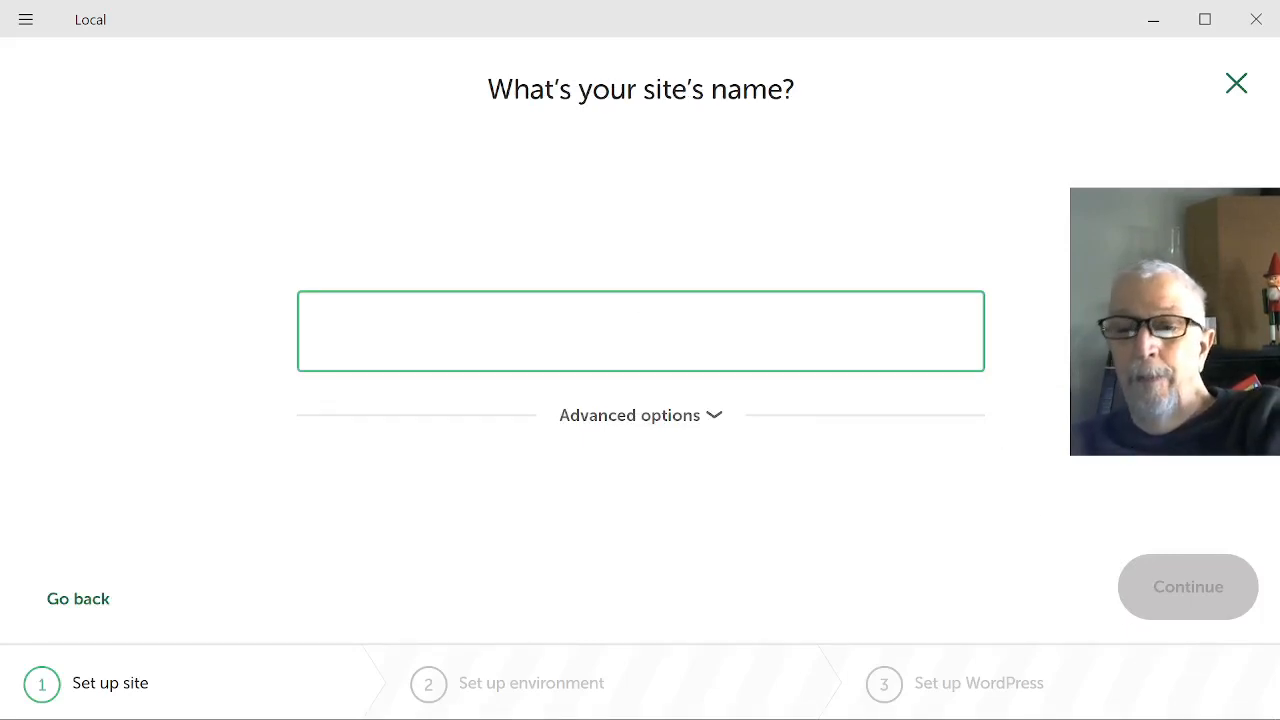
text(PHP)
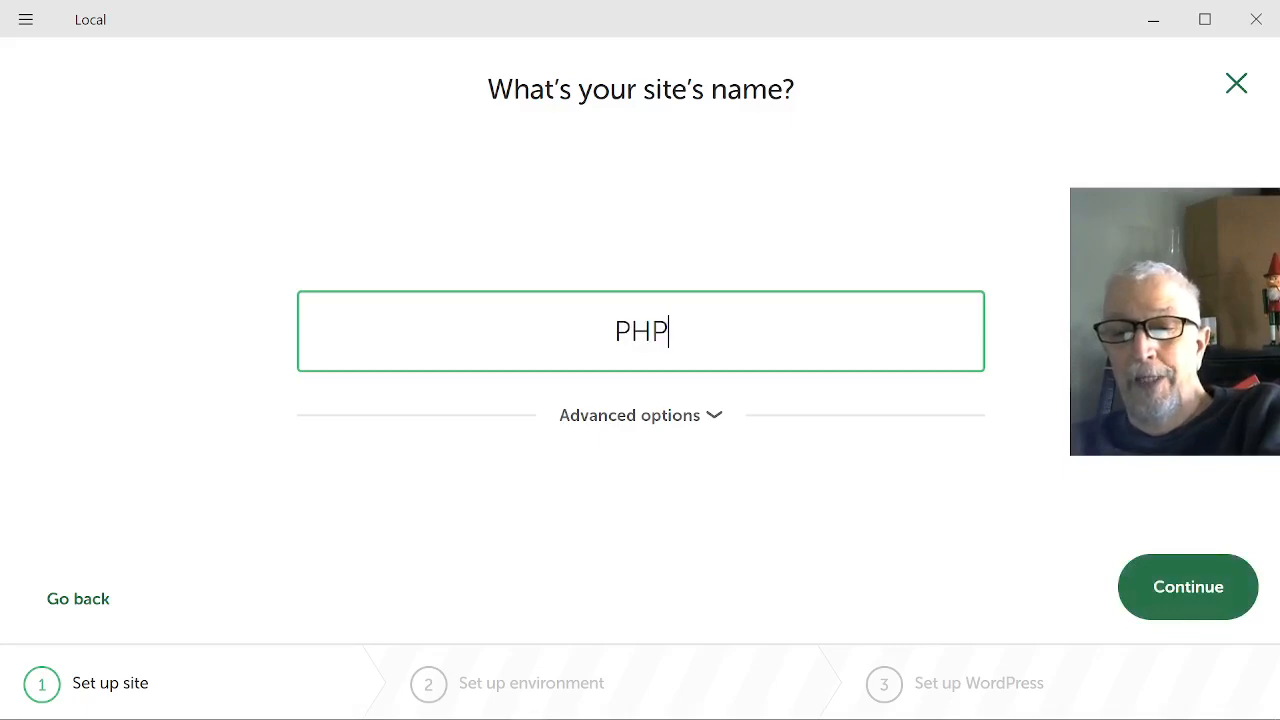
text(-)
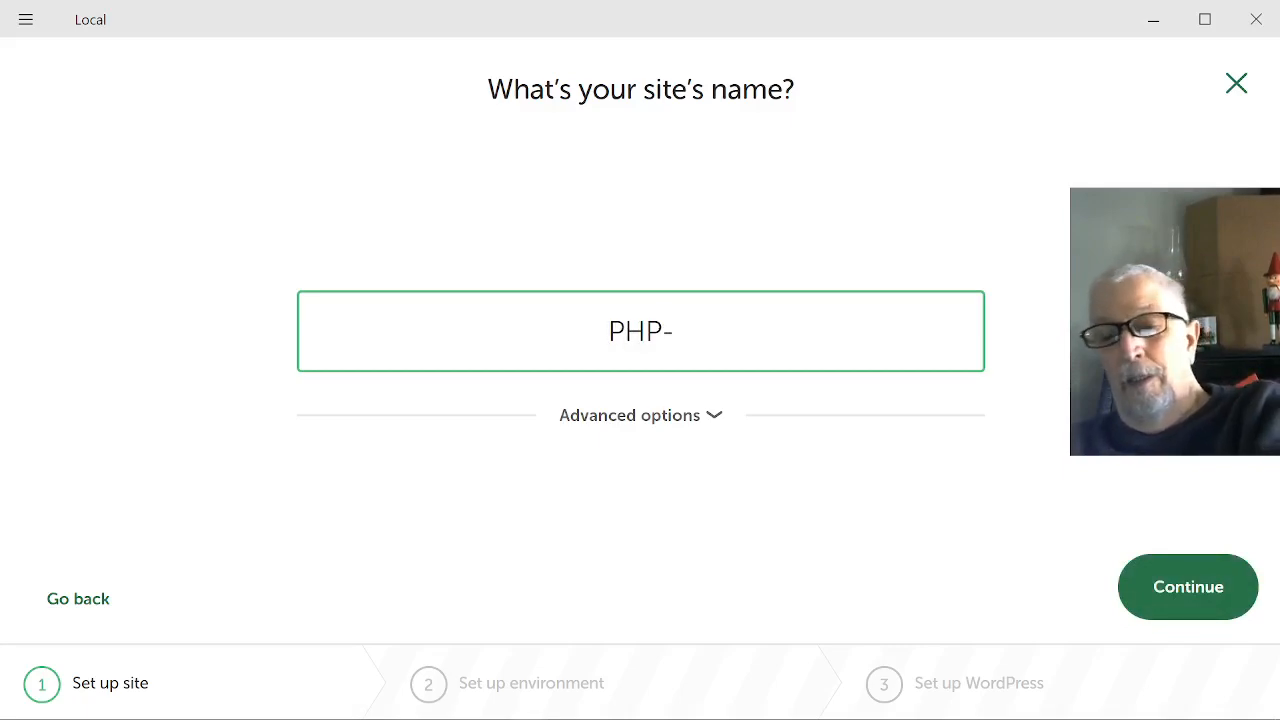
text(WS)
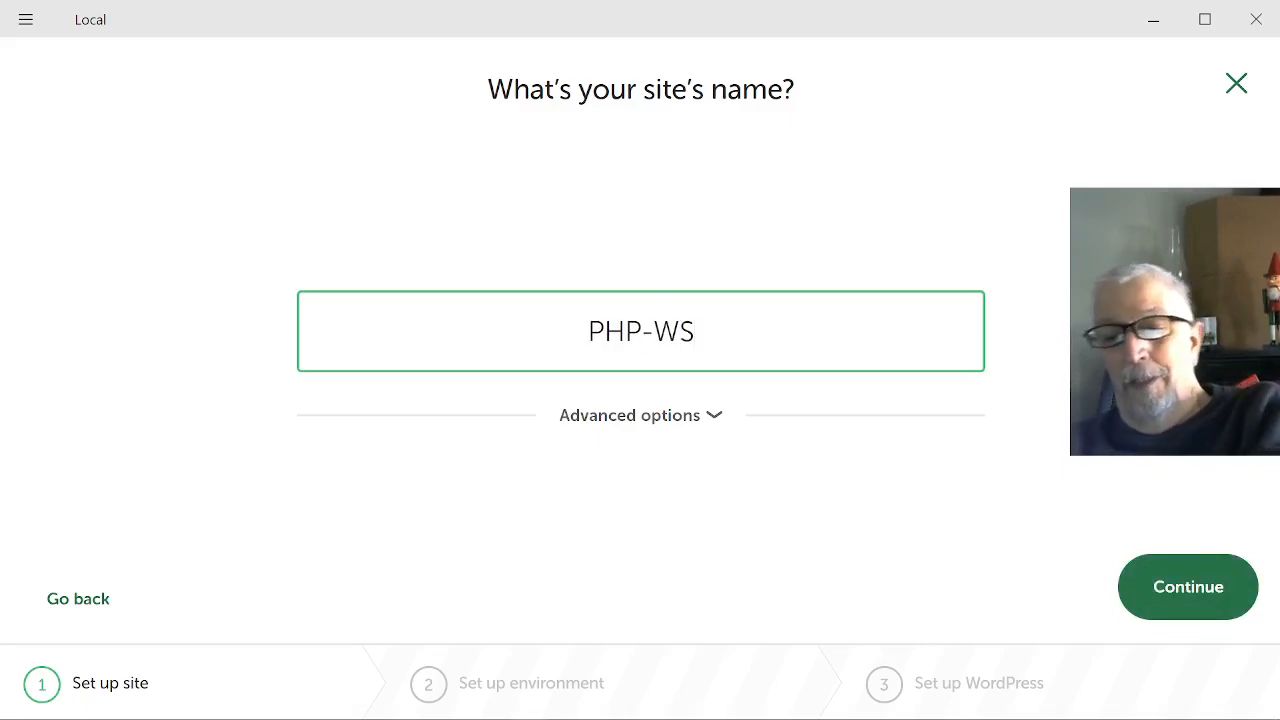
click(1182, 590)
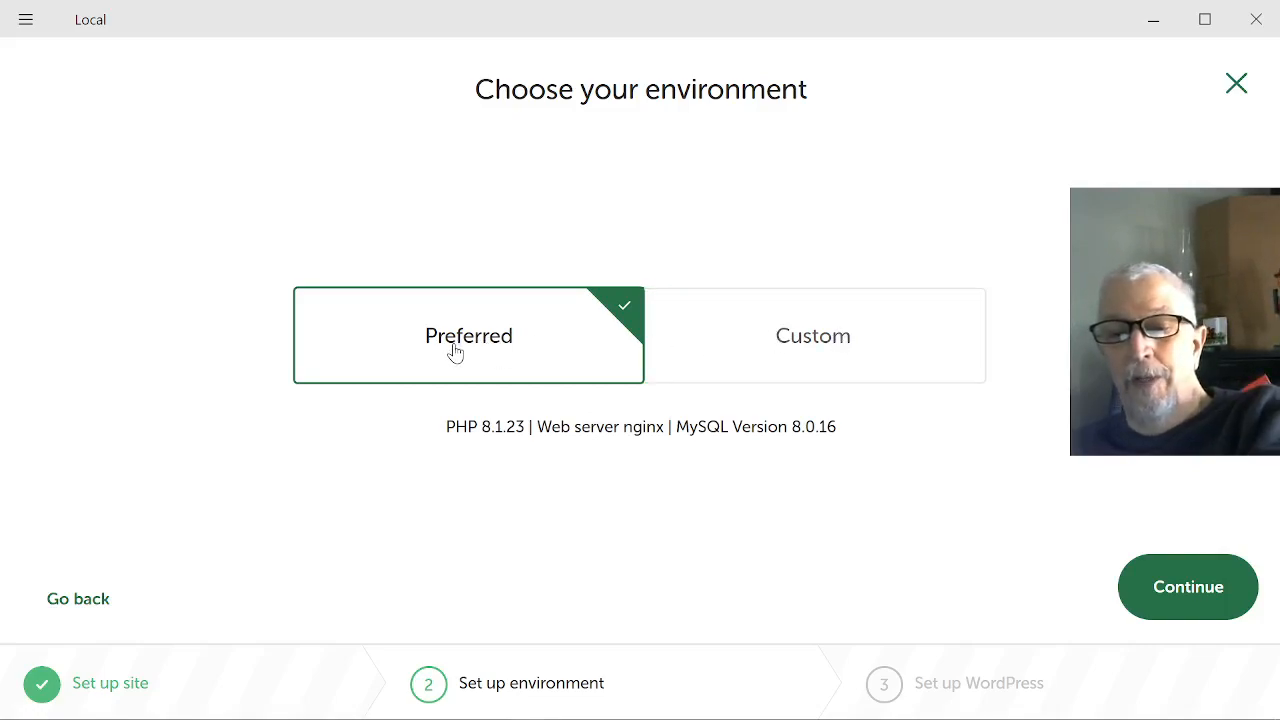
Choose a custom environment for the site and set its PHP version to 8.3.0.
click(806, 342)
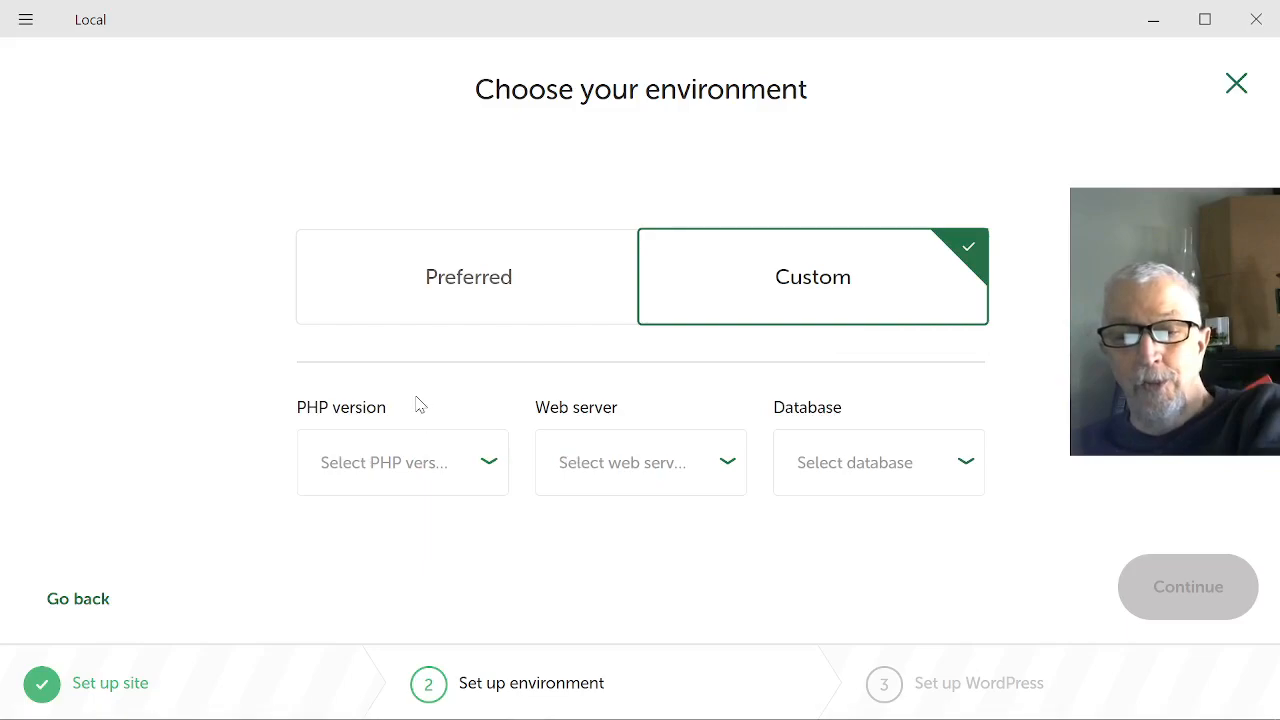
click(471, 460)
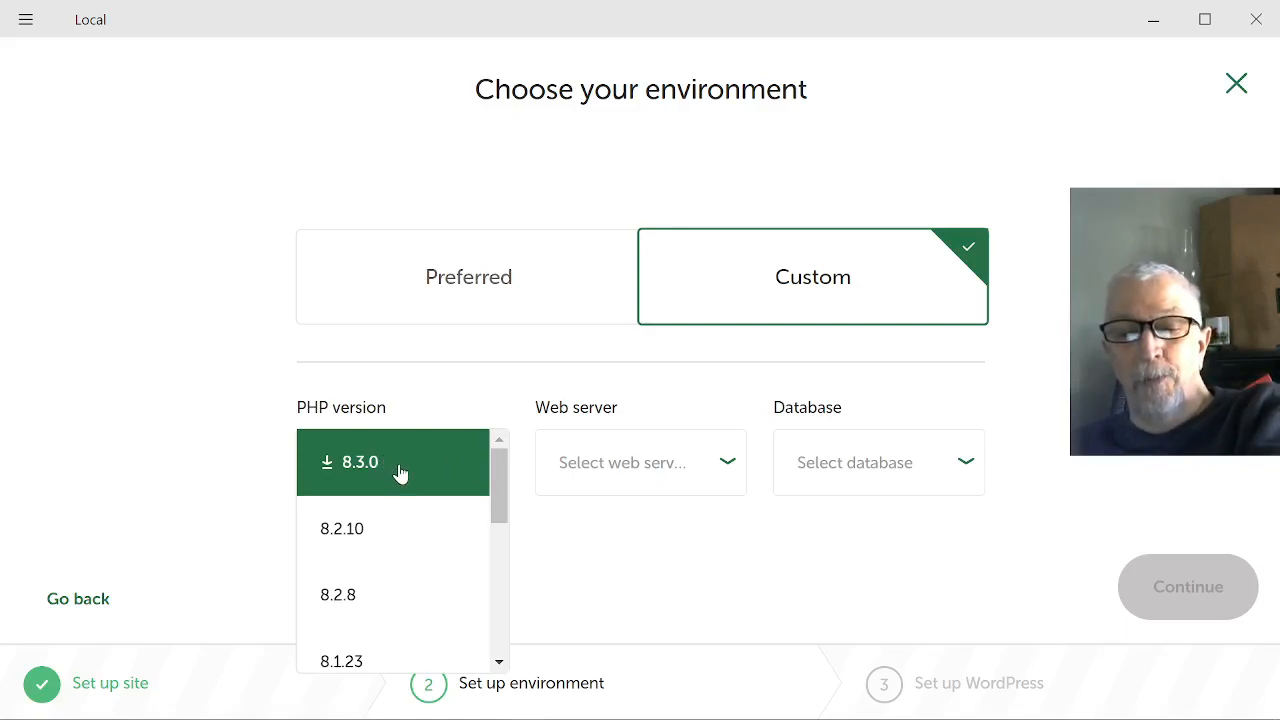
drag(505, 498, 515, 640)
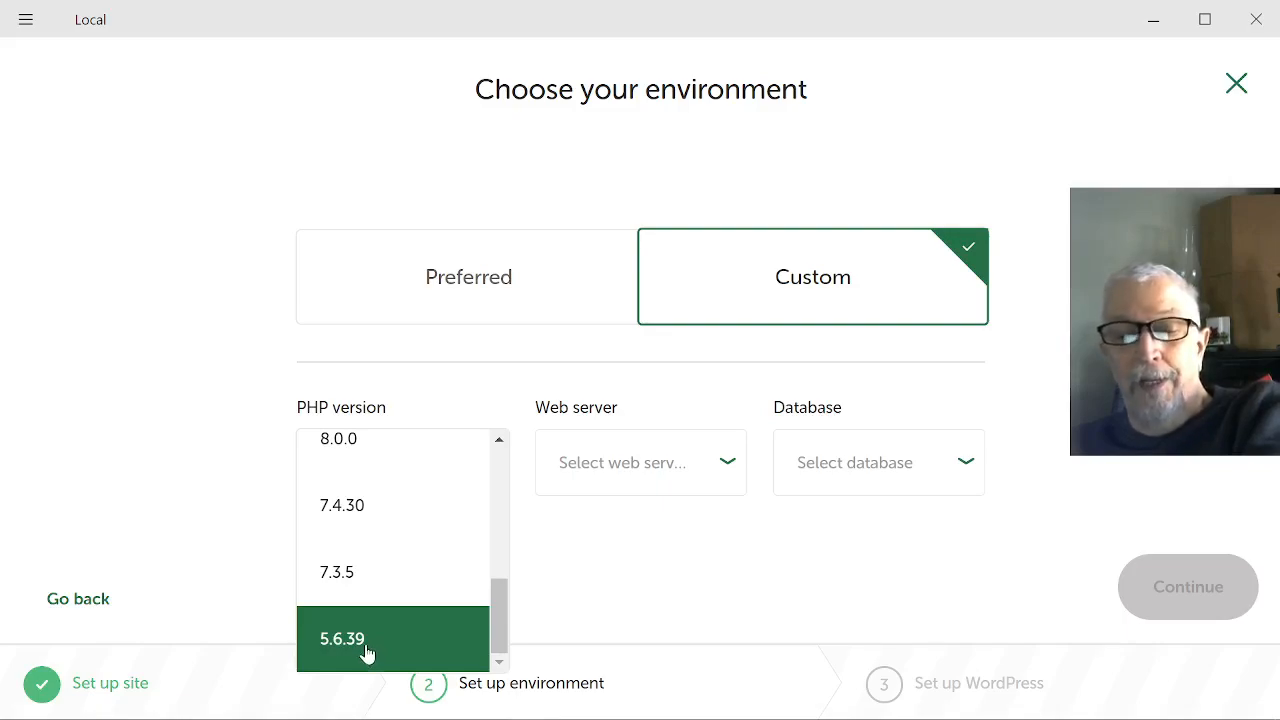
drag(500, 600, 502, 434)
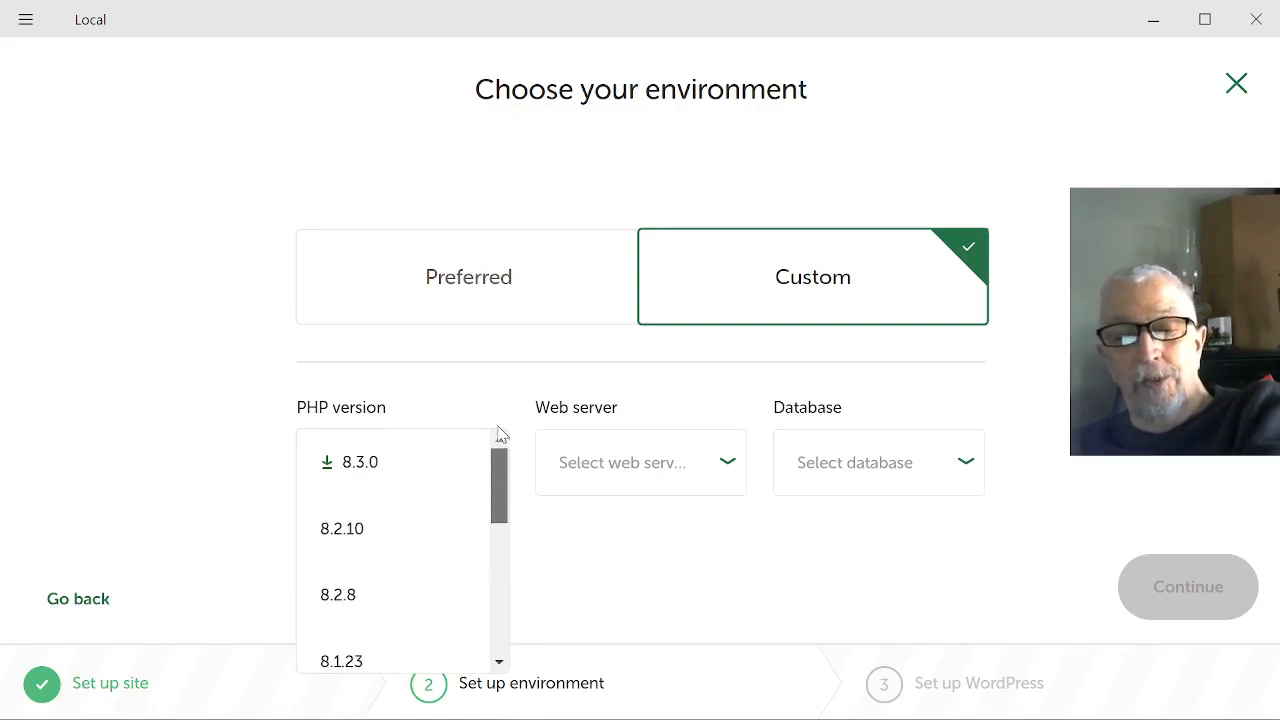
click(369, 481)
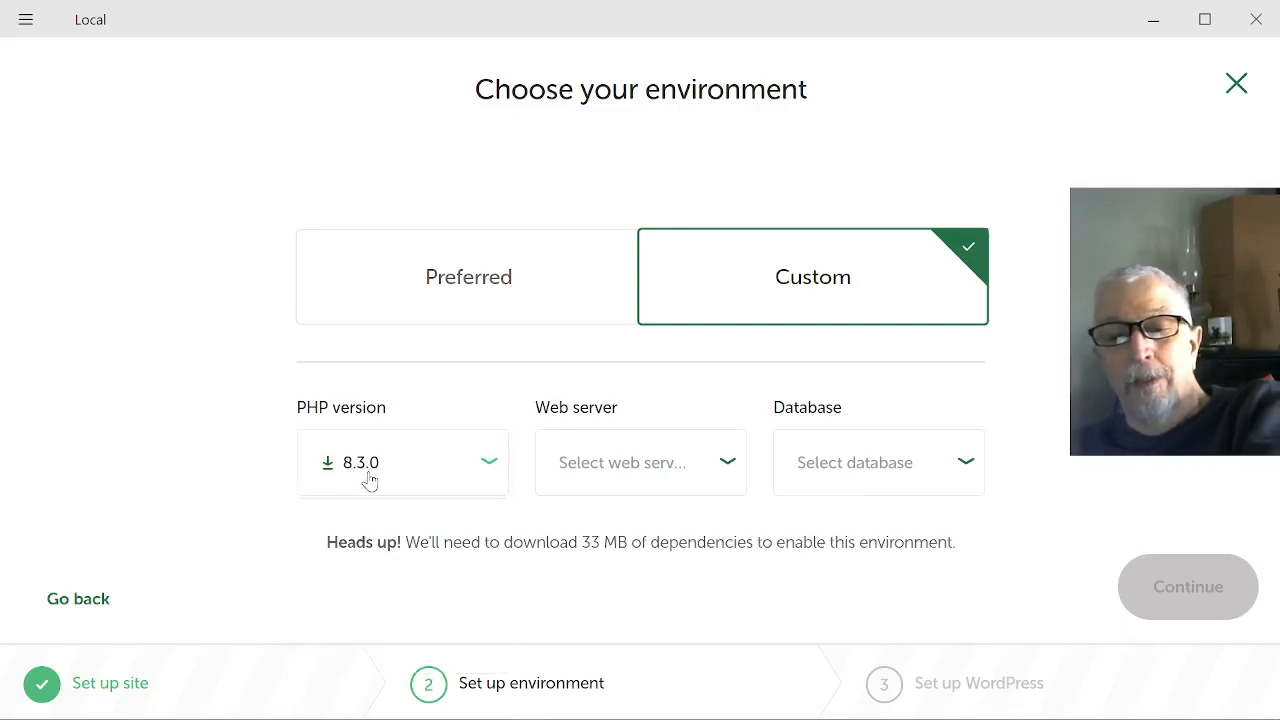
Set the web server to Apache 2.4.43 and the database to MySQL 8.0.16, and proceed to the WordPress setup.
click(716, 472)
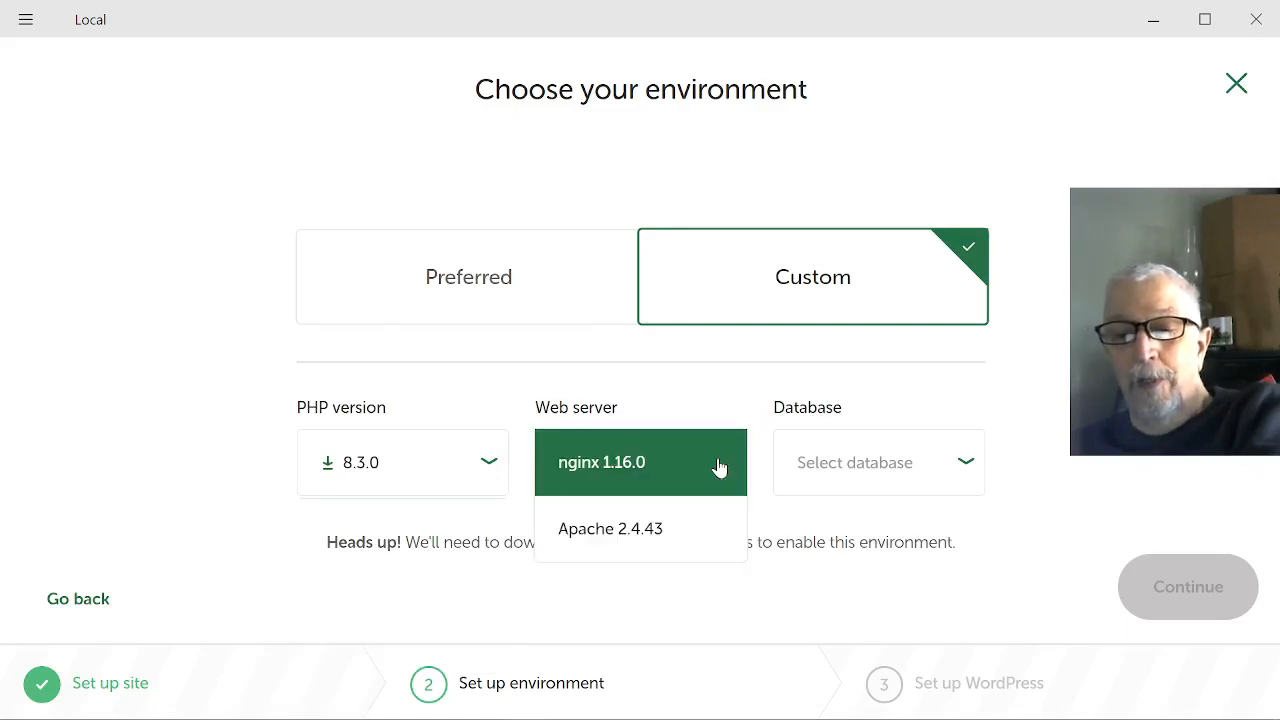
click(672, 531)
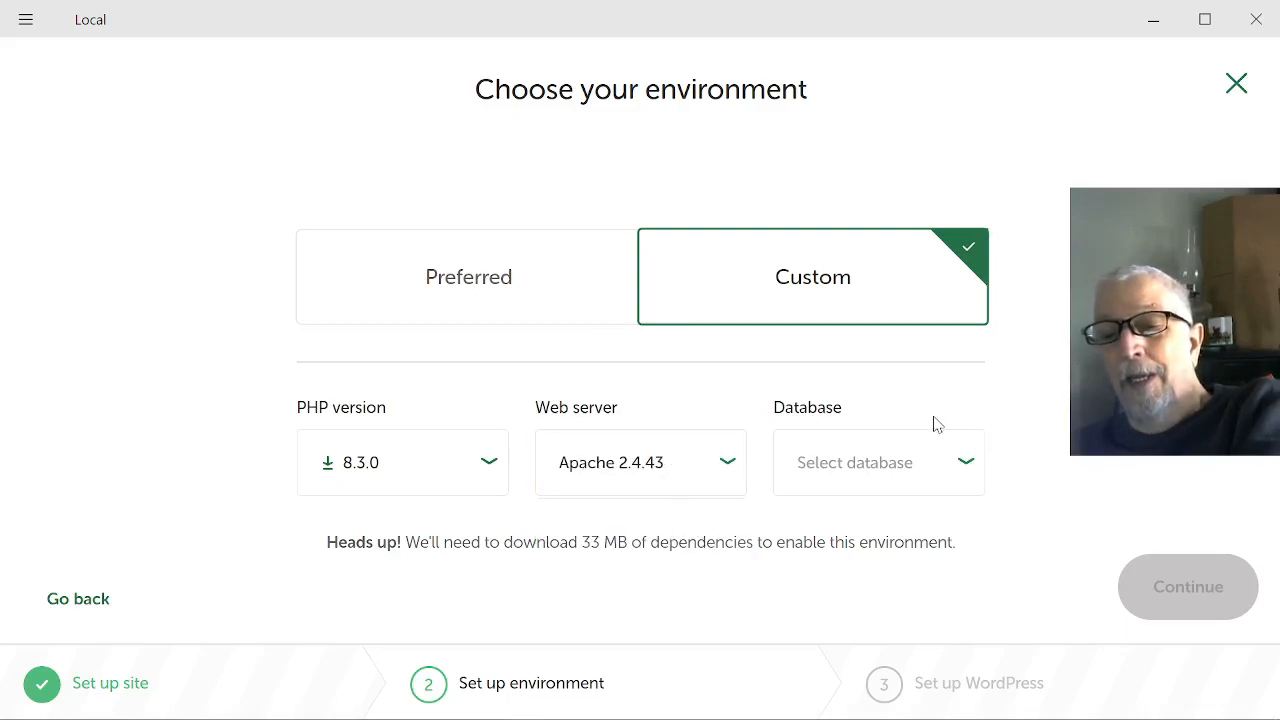
click(916, 466)
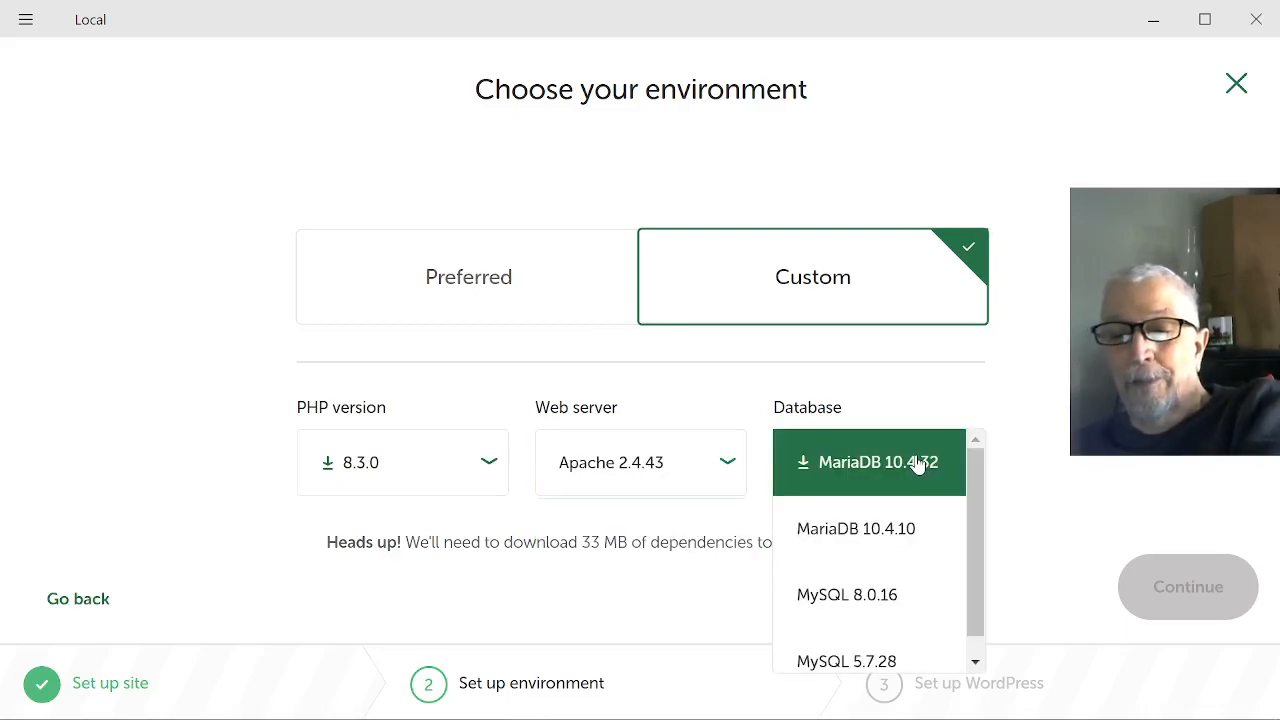
click(921, 599)
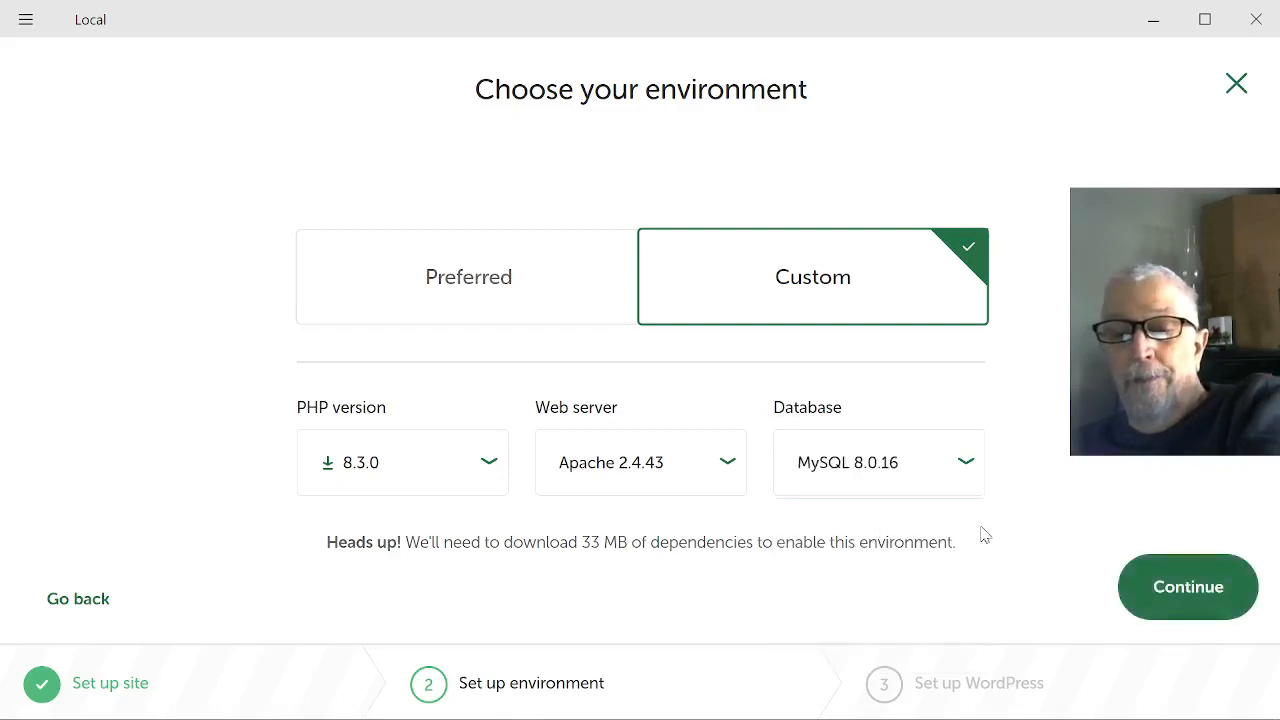
click(1200, 590)
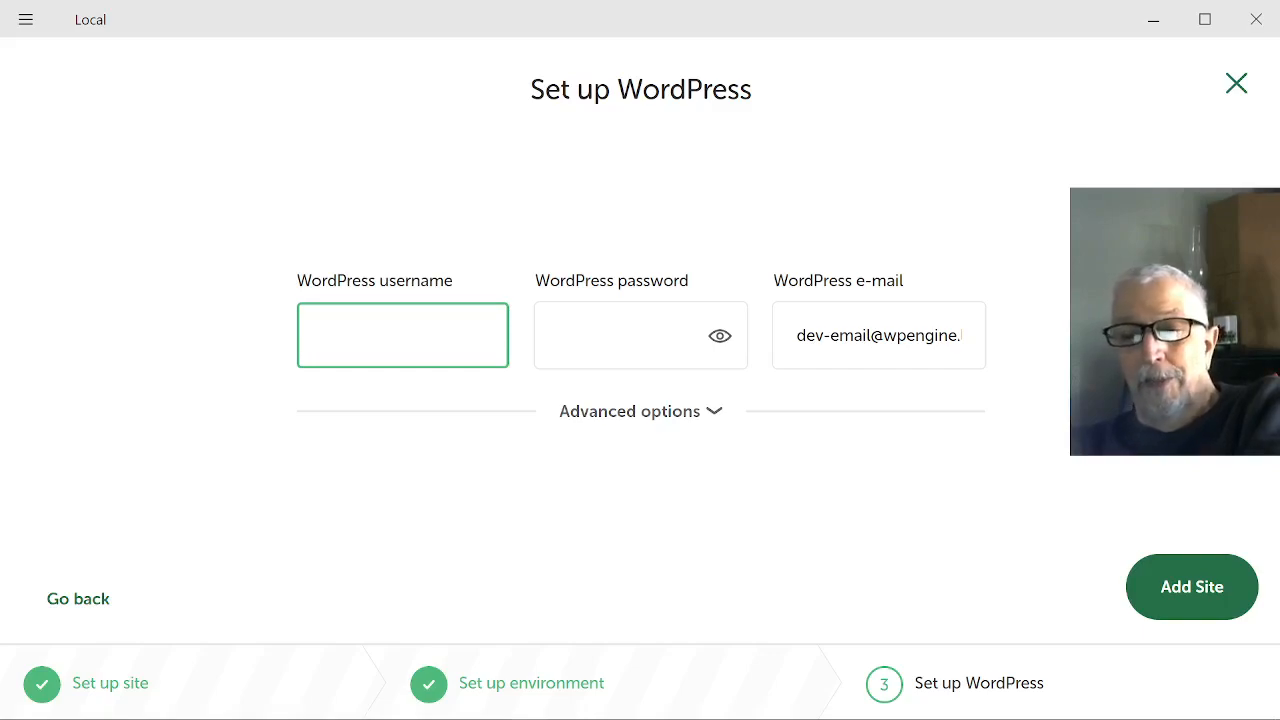
Enter admin as the WordPress username and fill in the WordPress password.
text(admin)
key(Tab)
text(ad)
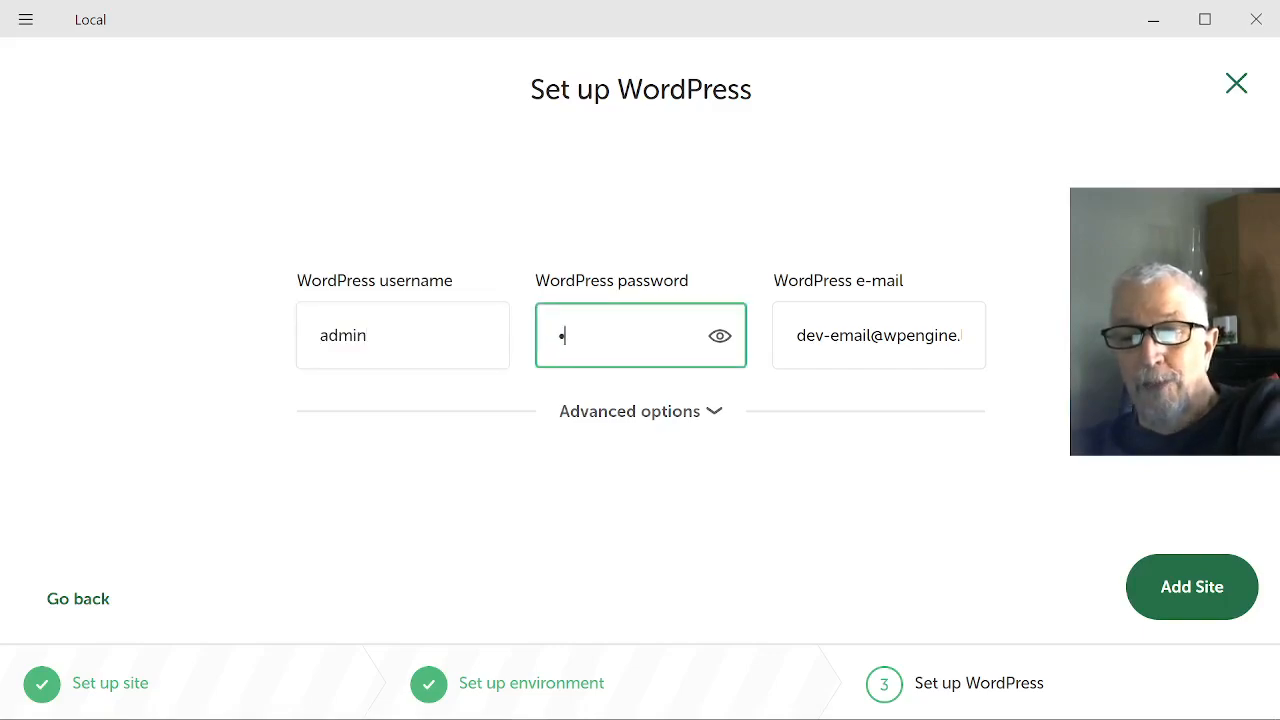
text(min)
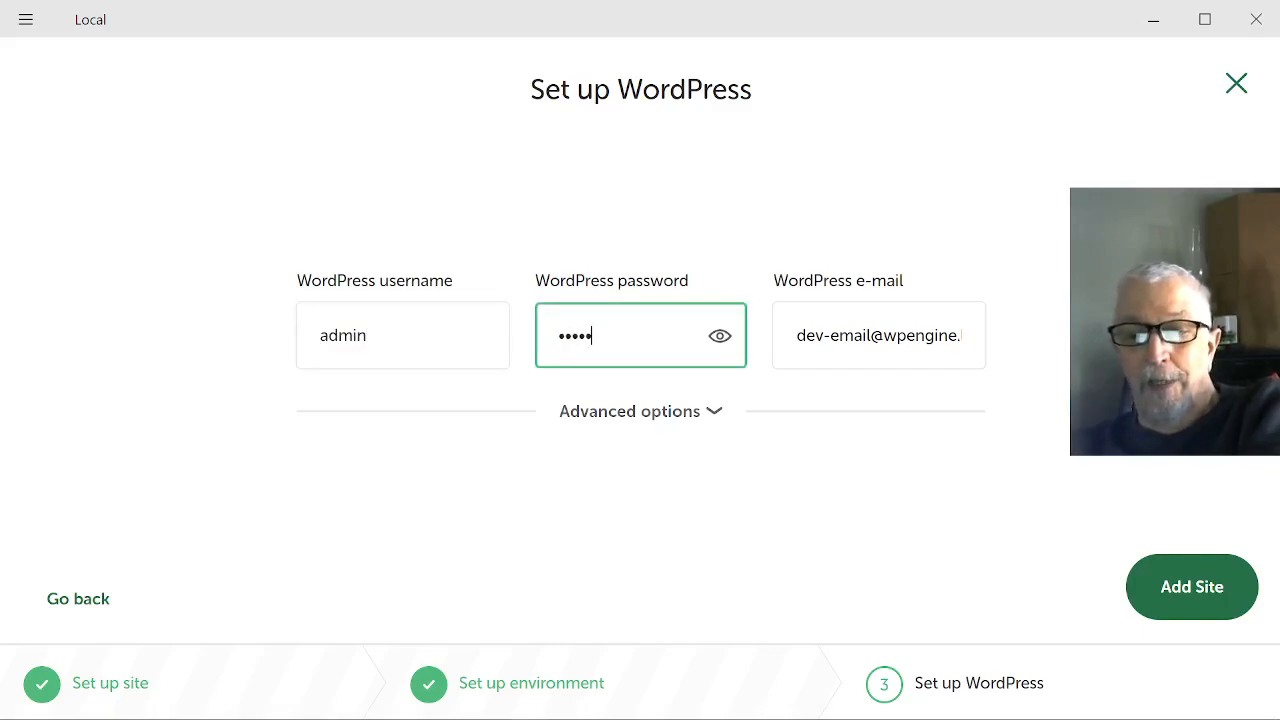
Replace the default WordPress e-mail with the administrator's own address and add the site.
key(Tab)
key(Tab)
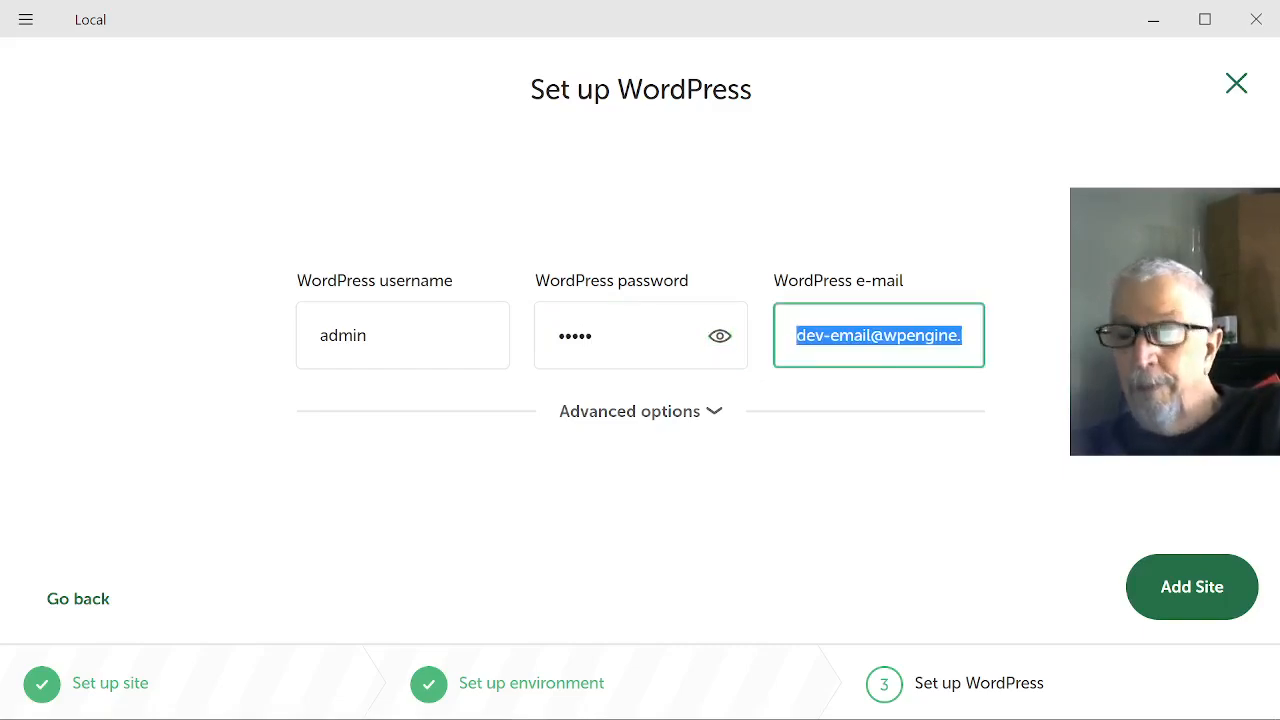
key(ctrl+v)
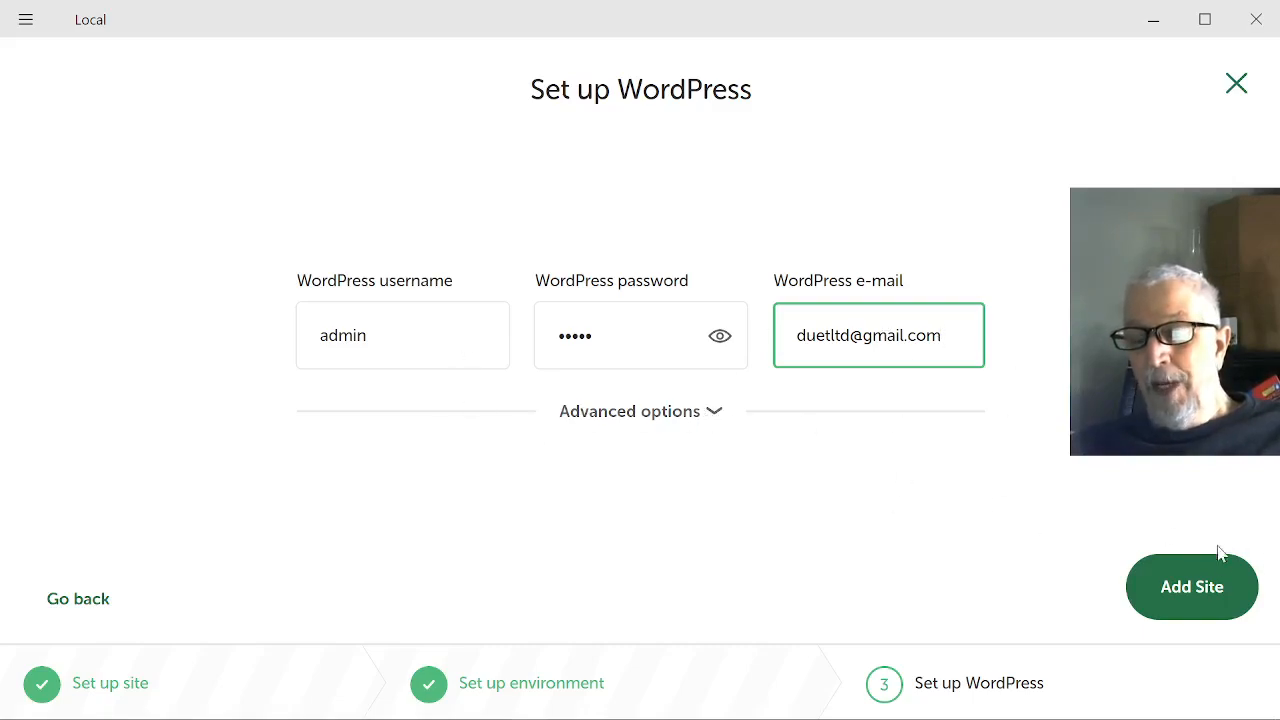
click(1190, 590)
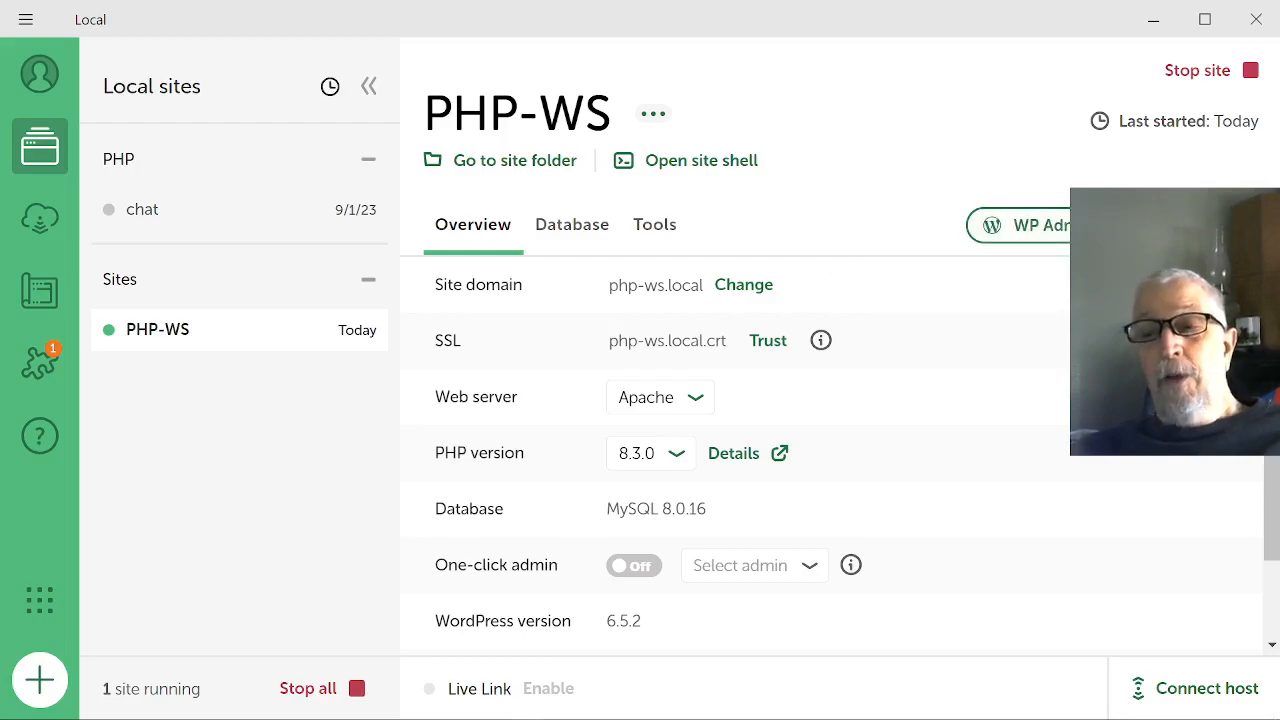
Open the PHP-WS site folder in File Explorer and go into its app\public subfolder.
click(497, 170)
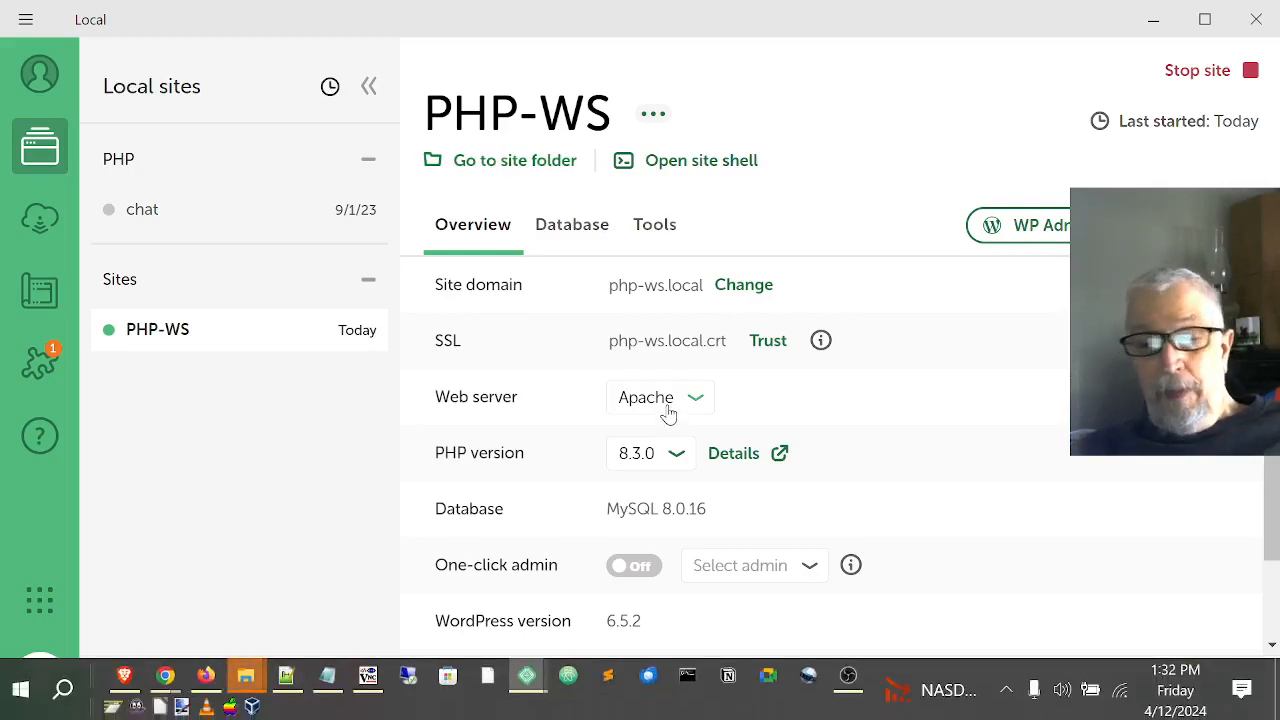
mouse_move(254, 678)
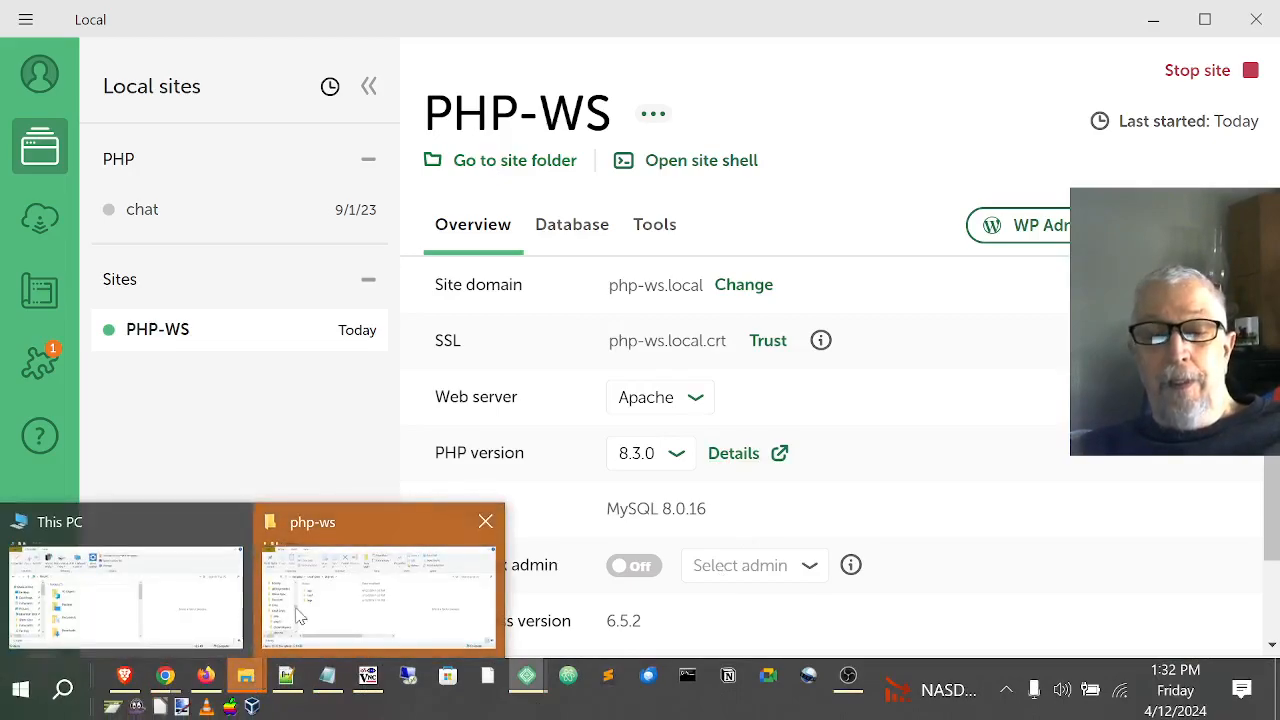
click(300, 610)
click(300, 610)
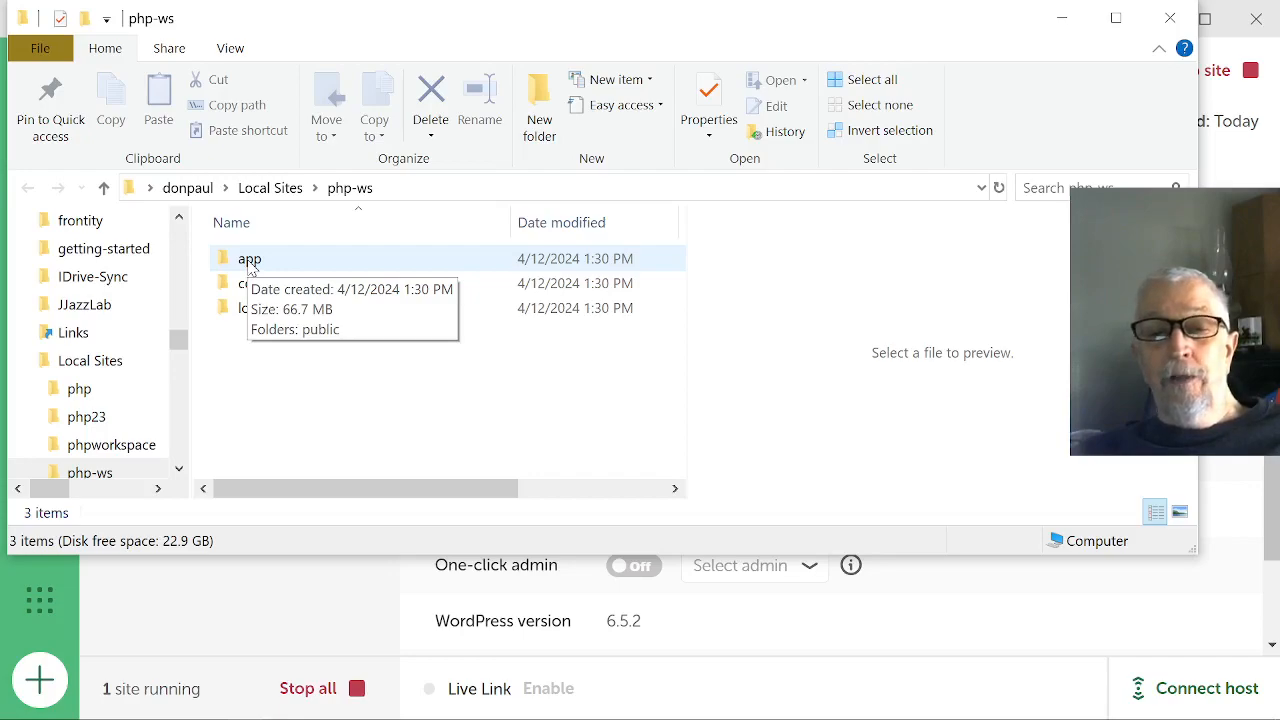
double_click(251, 262)
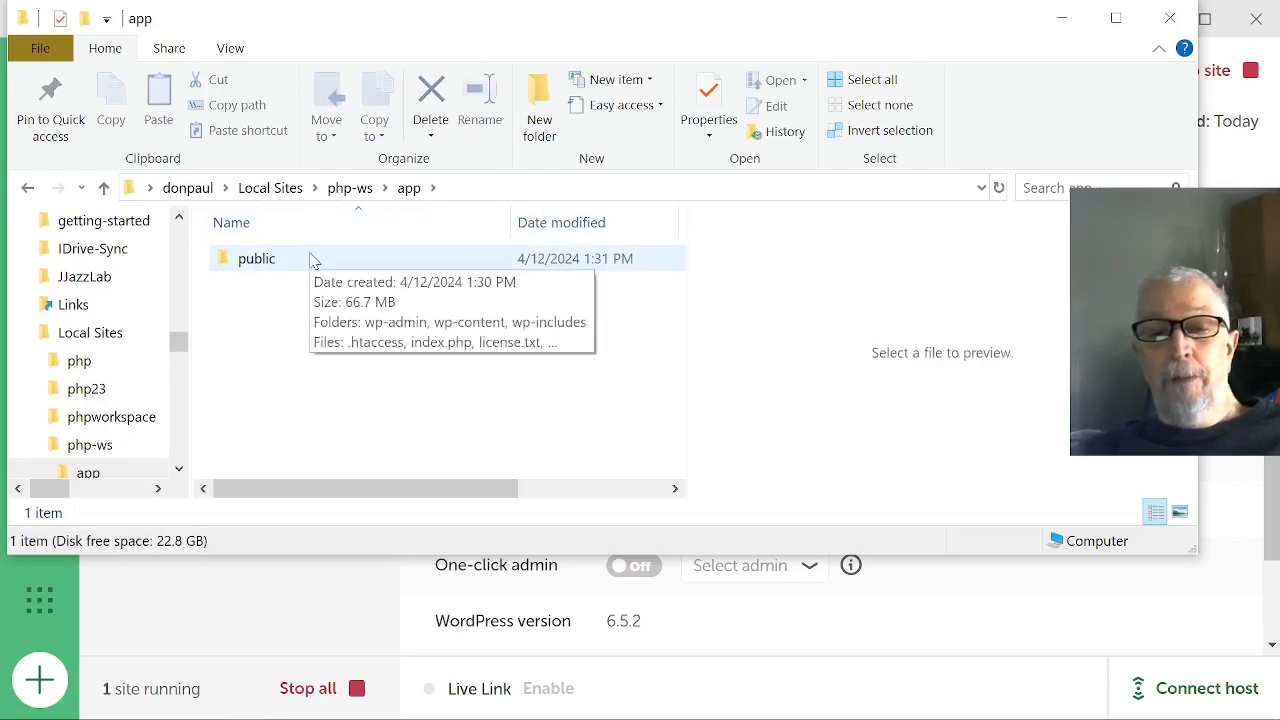
double_click(256, 259)
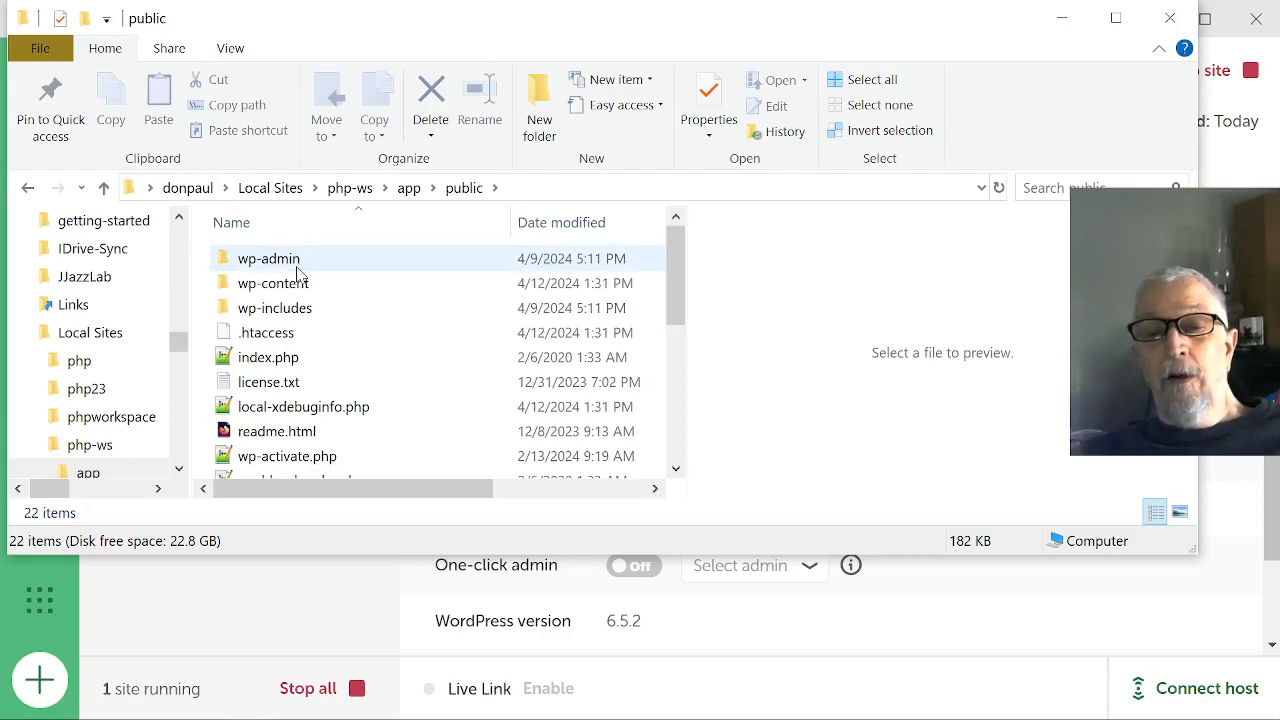
Delete all the WordPress files and folders in the site's public folder, moving them to the Recycle Bin.
mouse_move(298, 272)
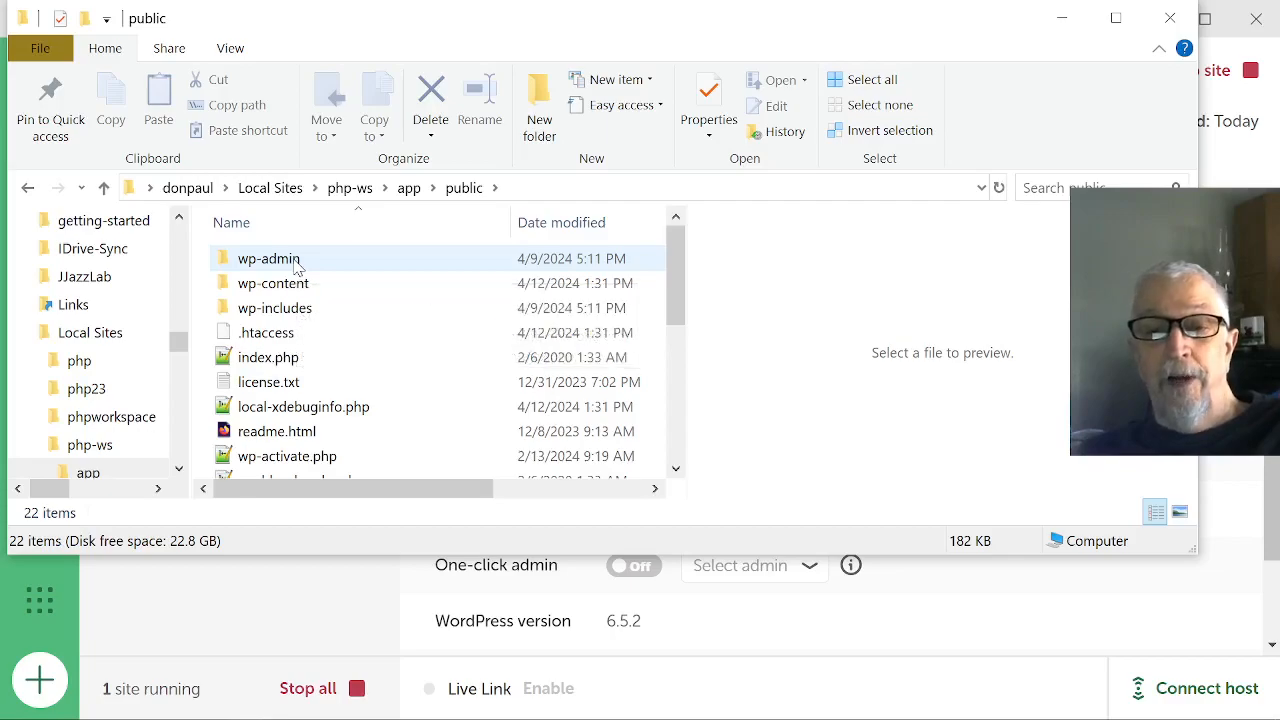
key(alt+Tab)
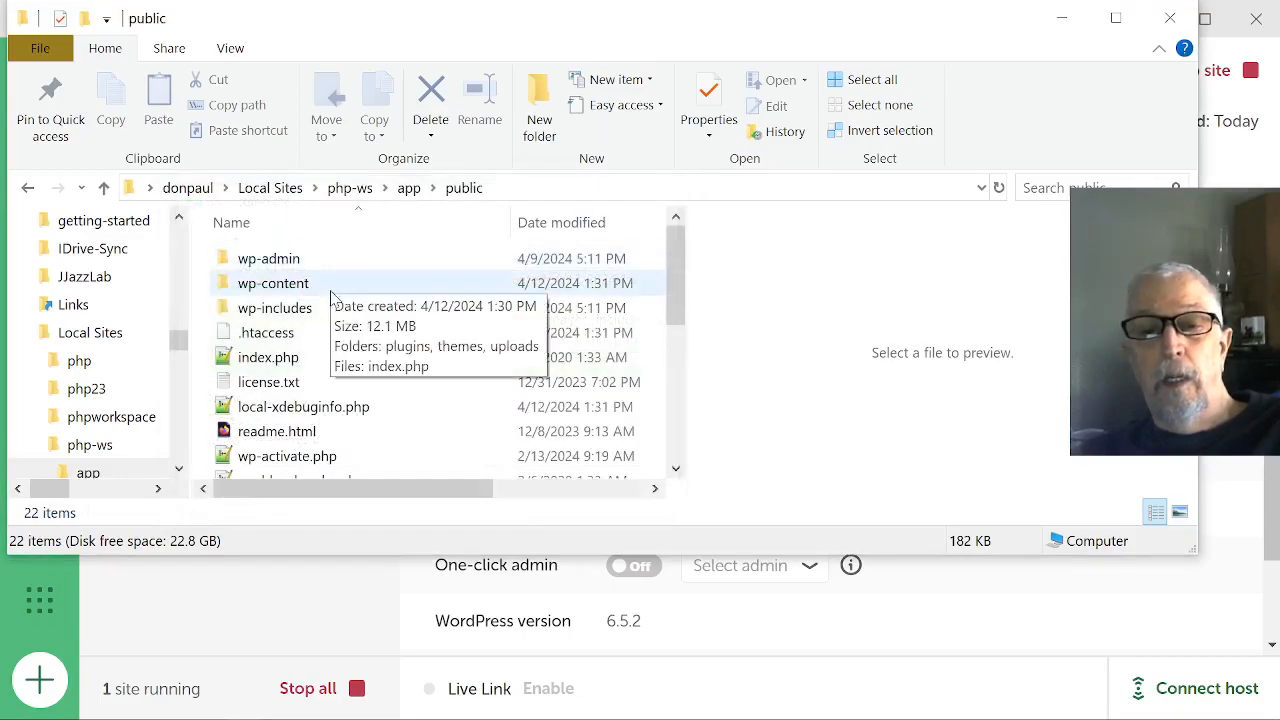
mouse_move(340, 314)
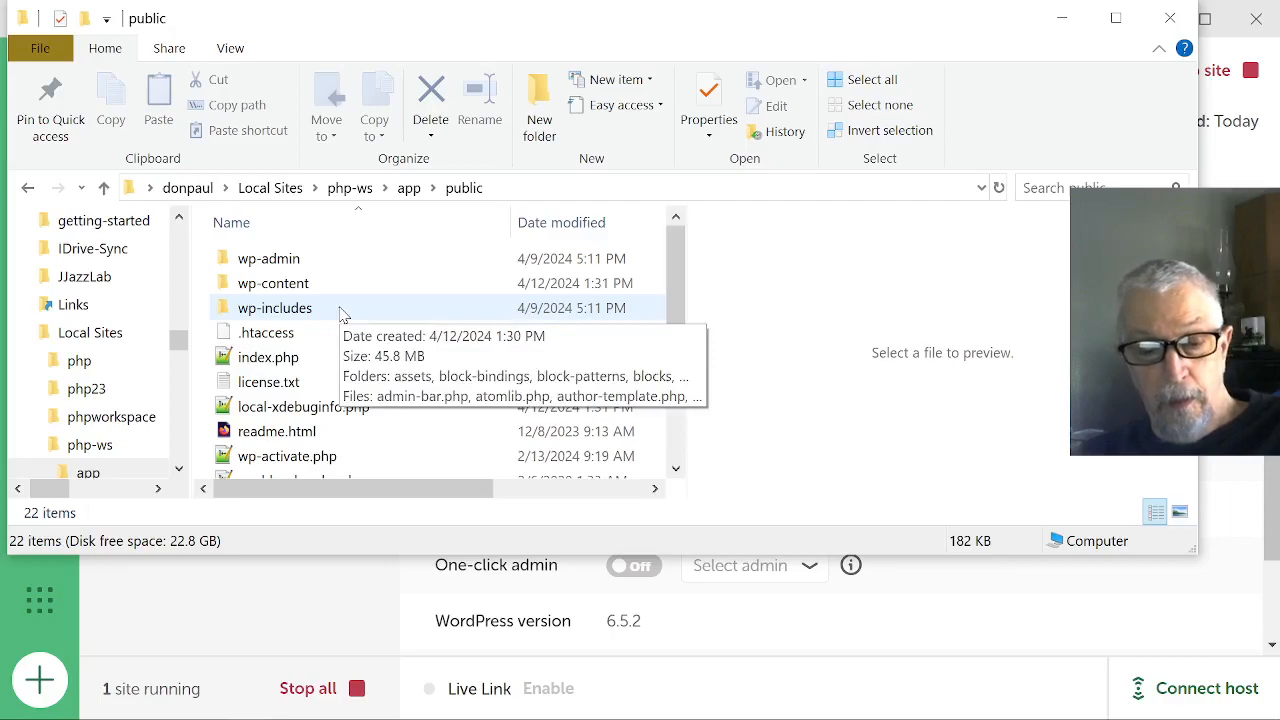
key(ctrl+a)
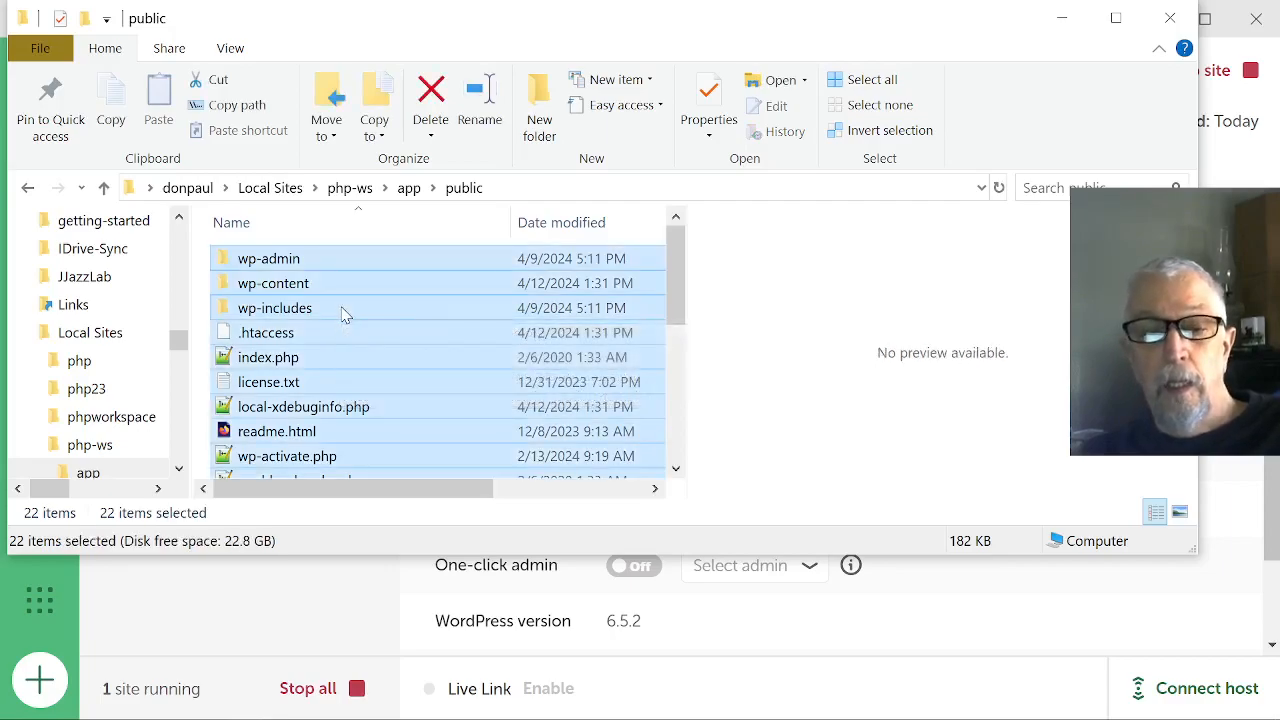
click(433, 95)
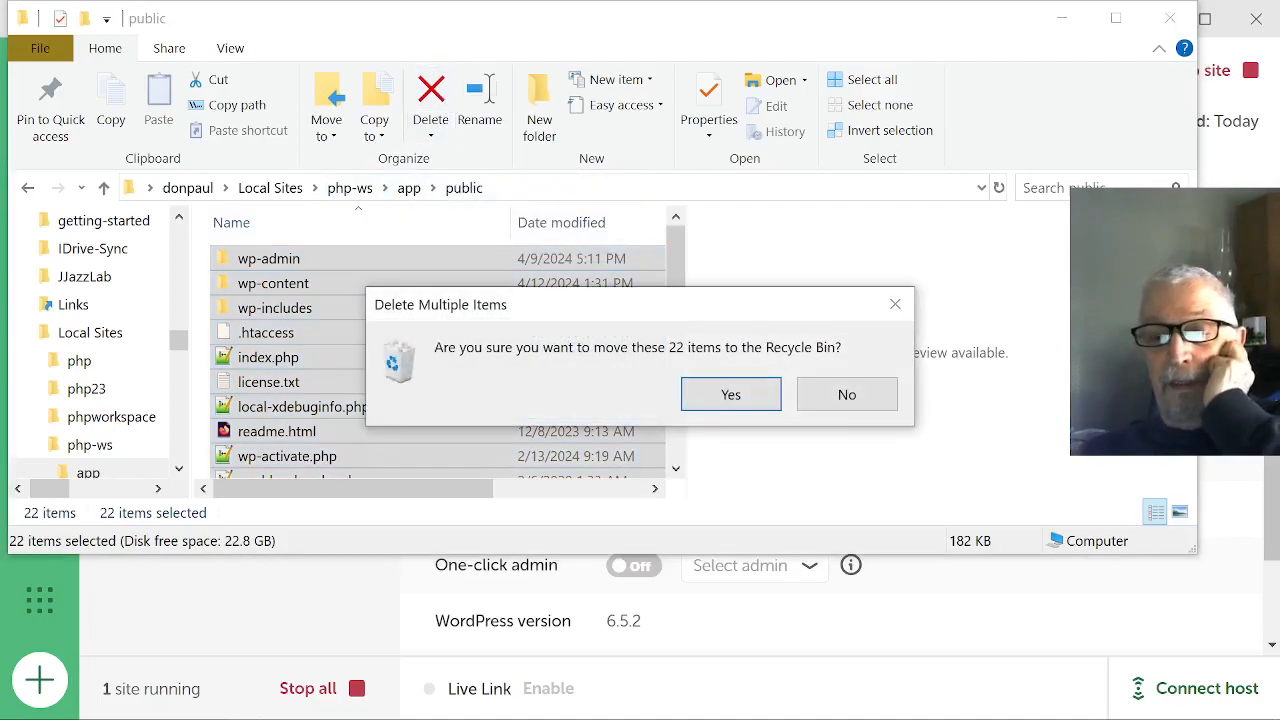
click(757, 403)
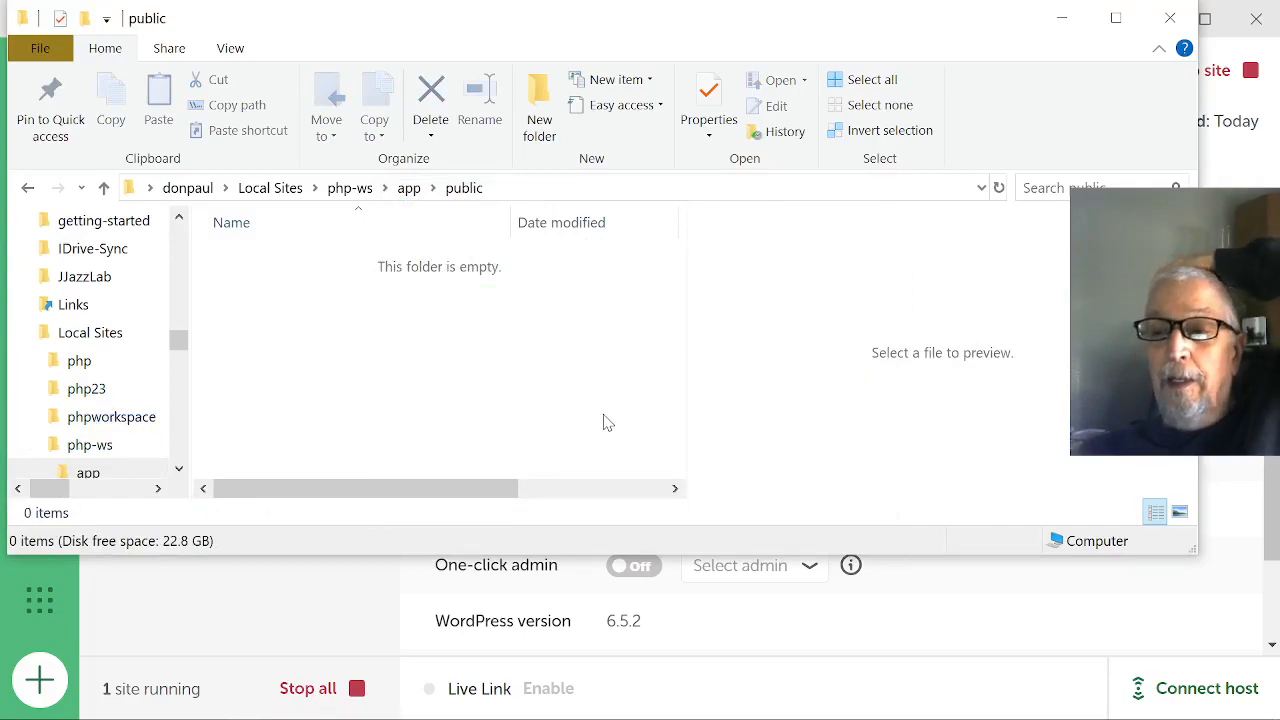
Return to Local and open the PHP-WS site in the browser to check its page and address.
click(1034, 666)
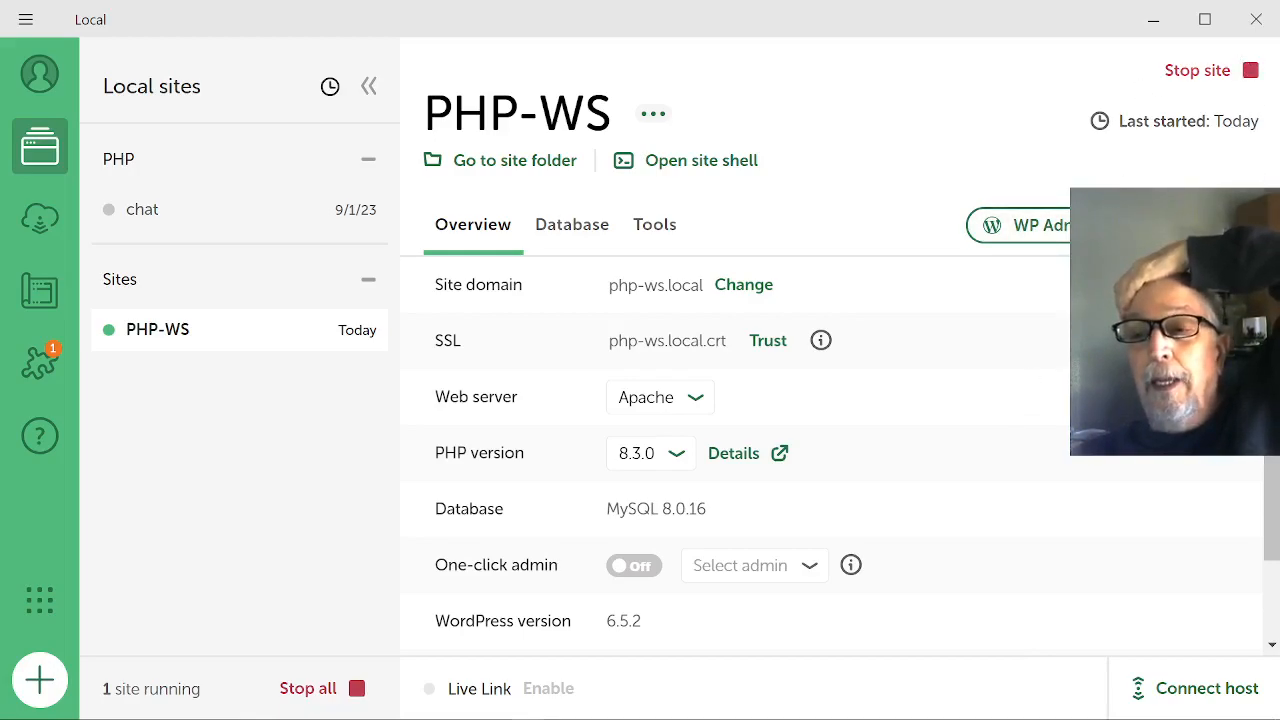
click(1192, 225)
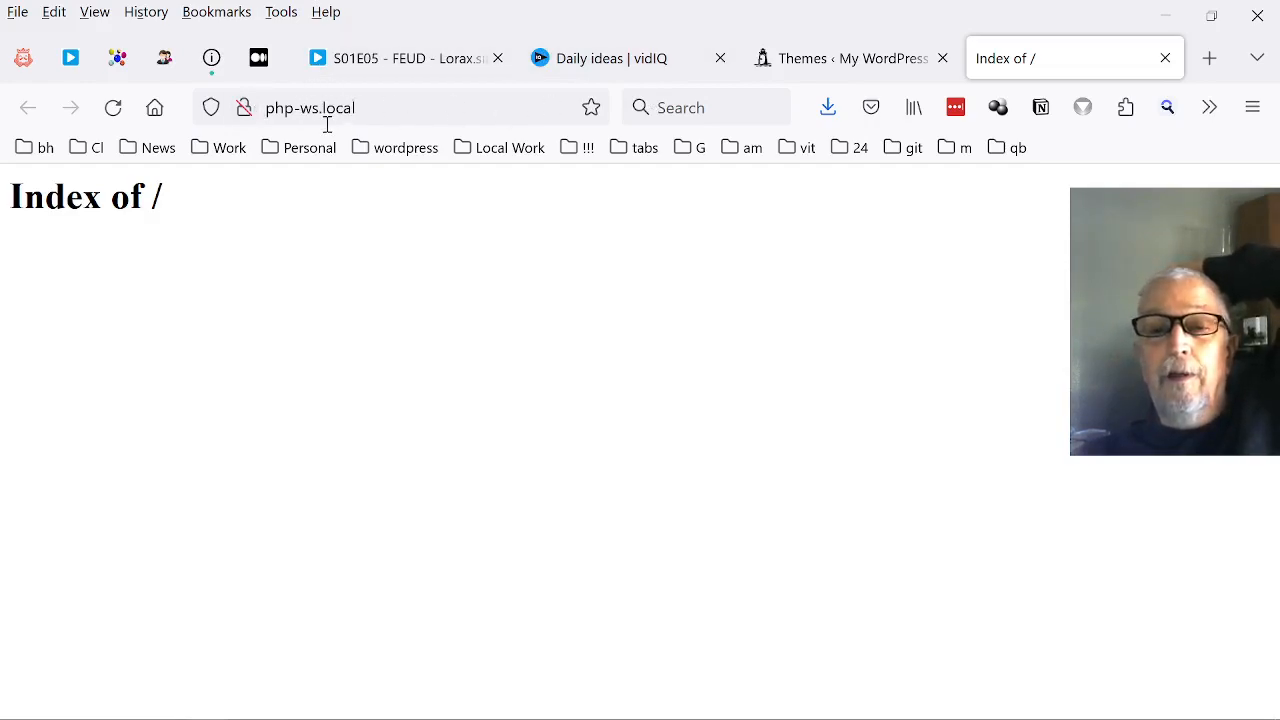
click(420, 104)
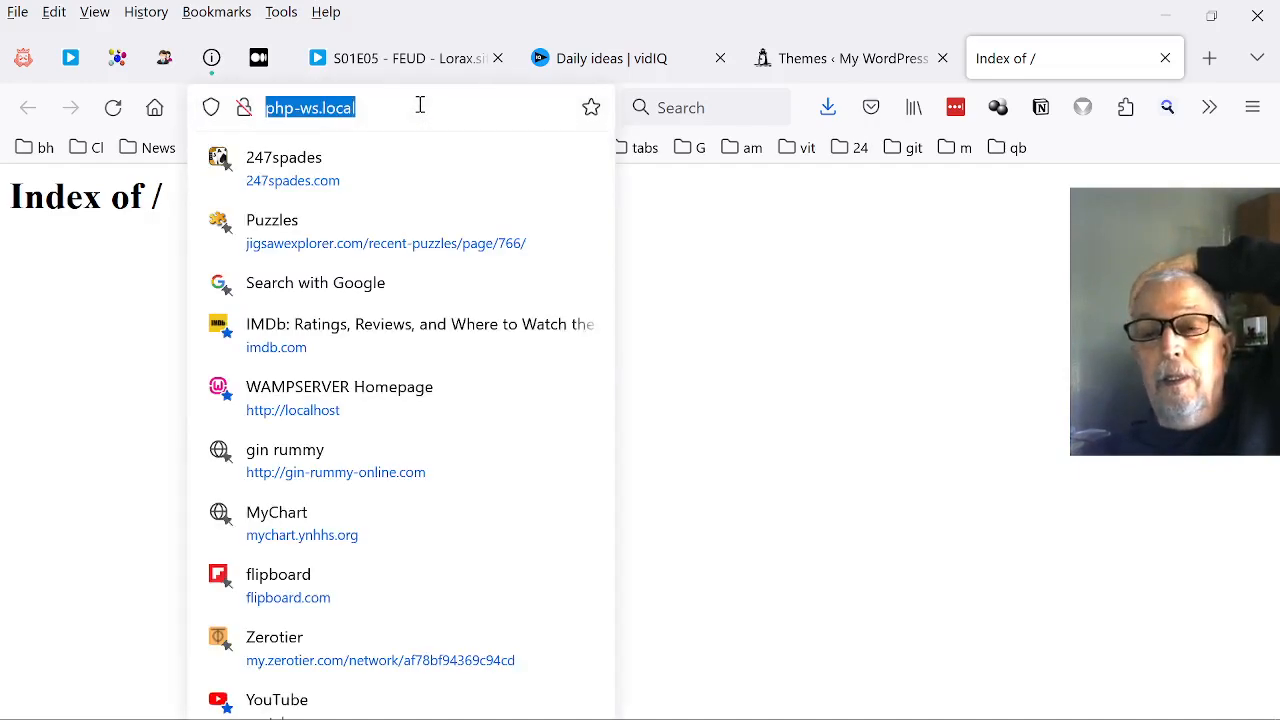
click(420, 104)
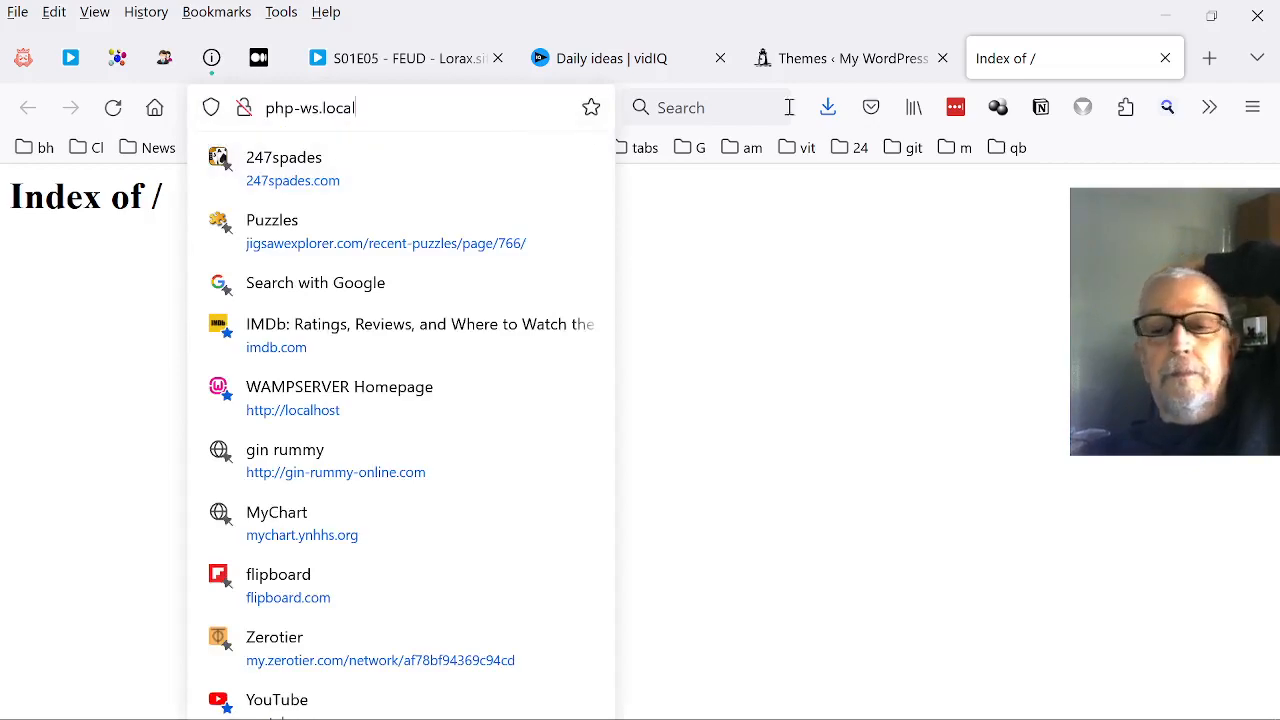
mouse_move(85, 715)
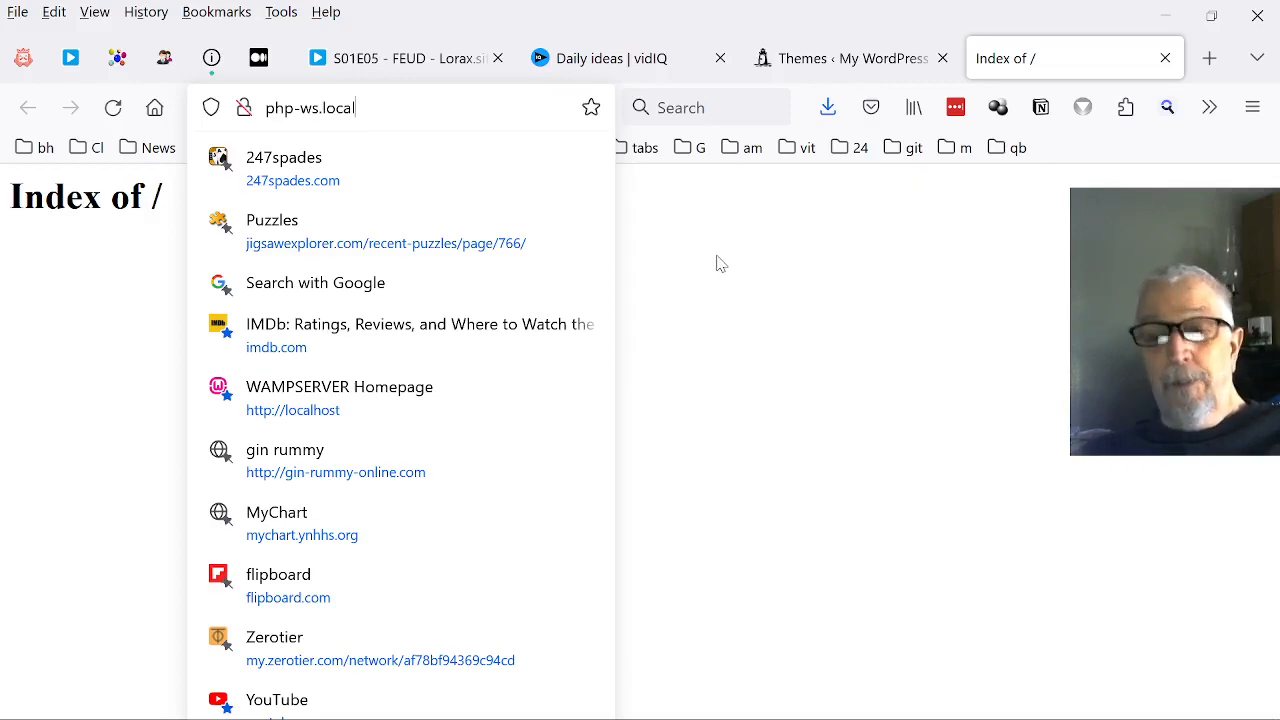
click(985, 330)
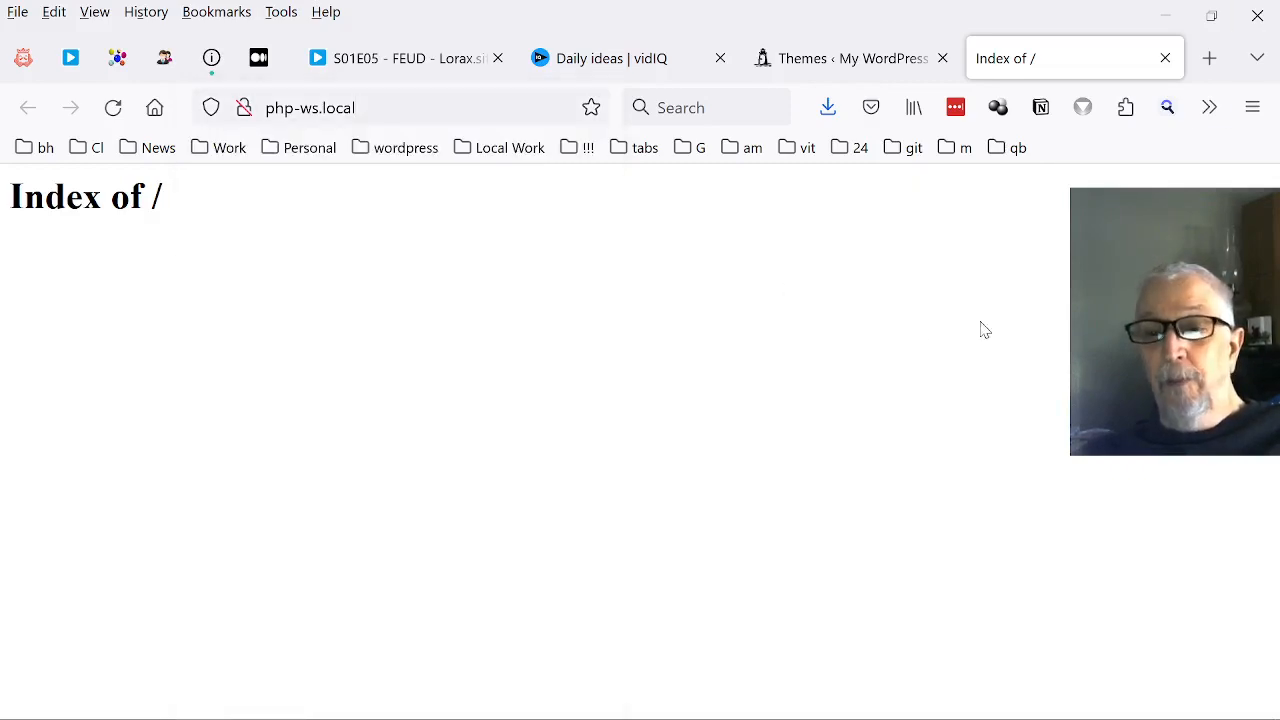
Switch to Notepad++ and create a new blank document.
mouse_move(396, 712)
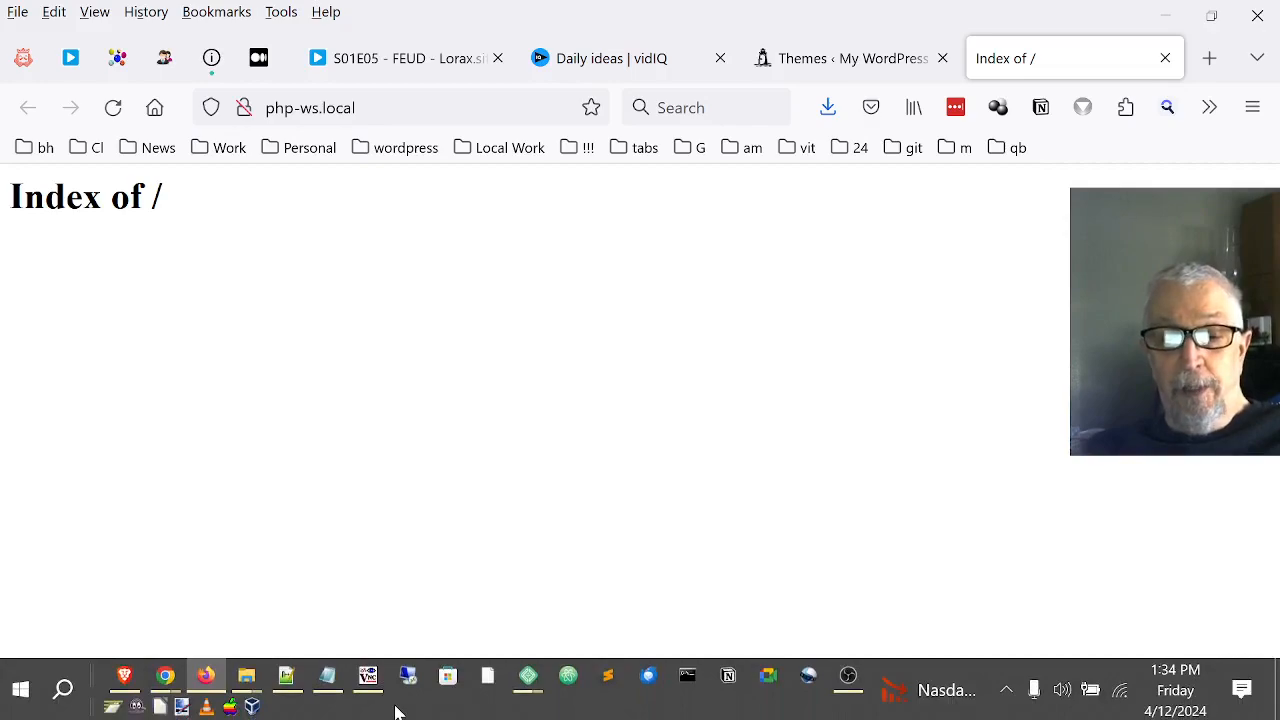
mouse_move(367, 680)
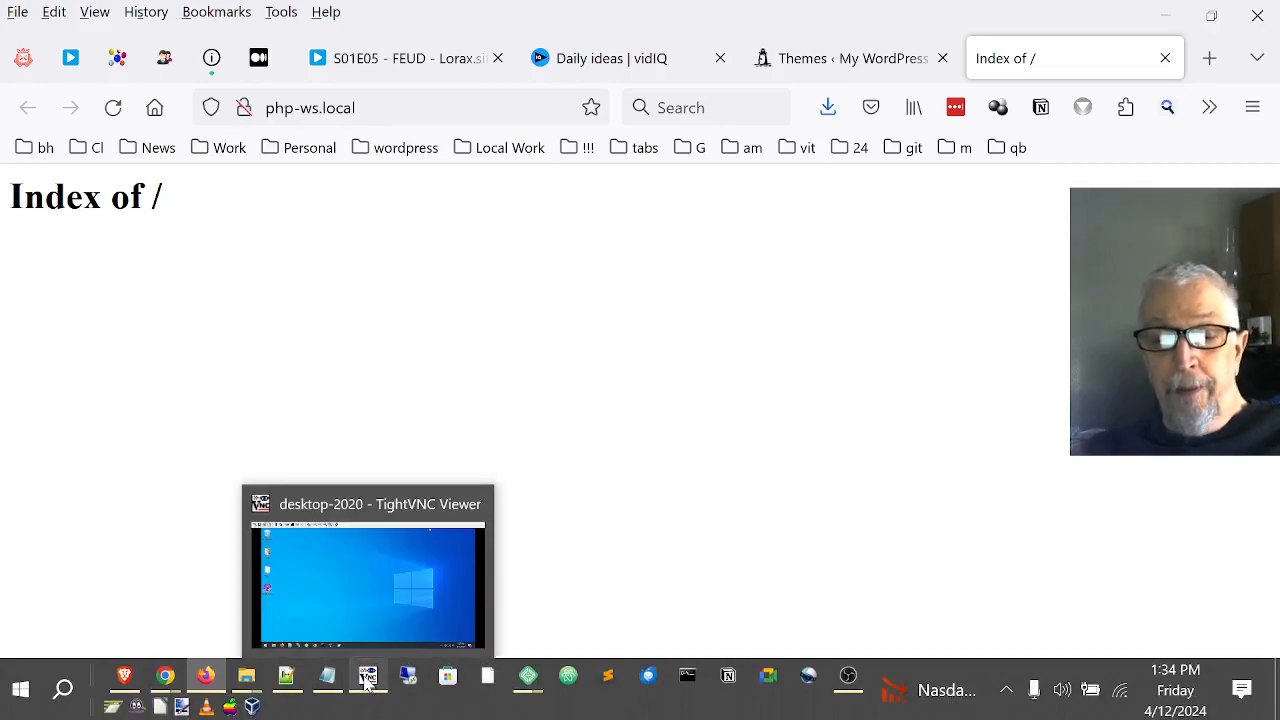
mouse_move(325, 680)
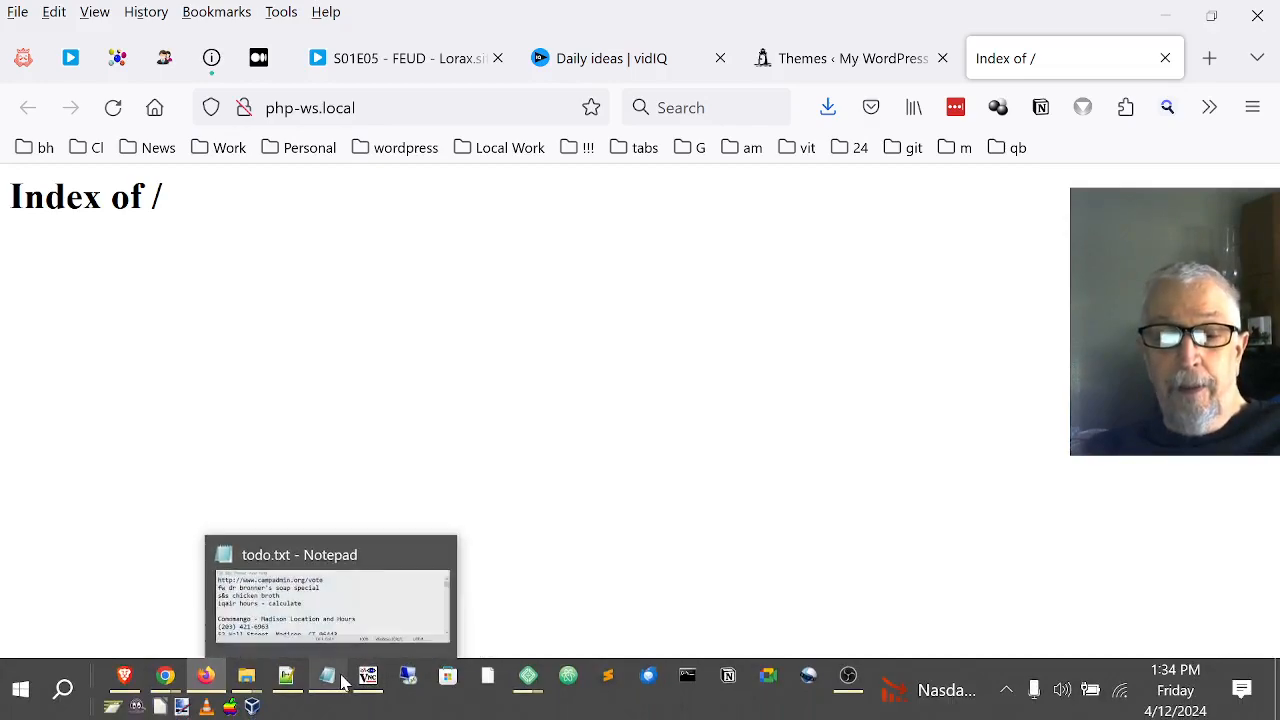
click(287, 678)
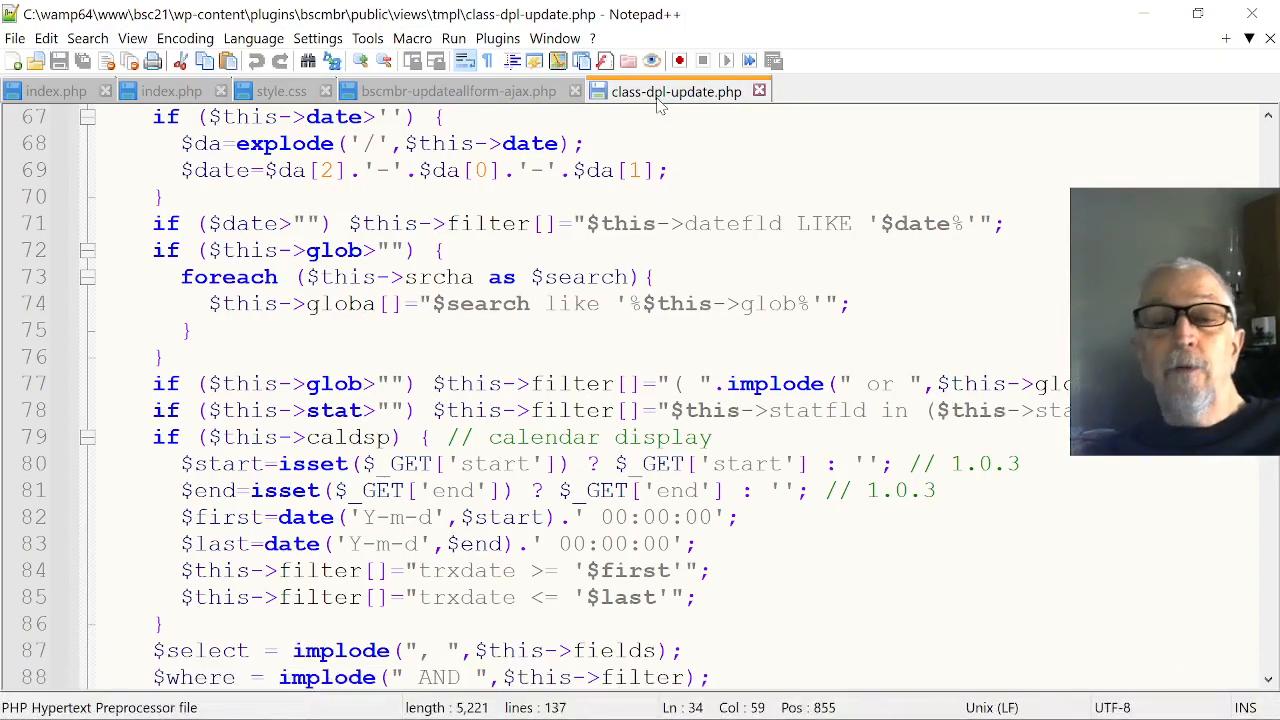
click(180, 90)
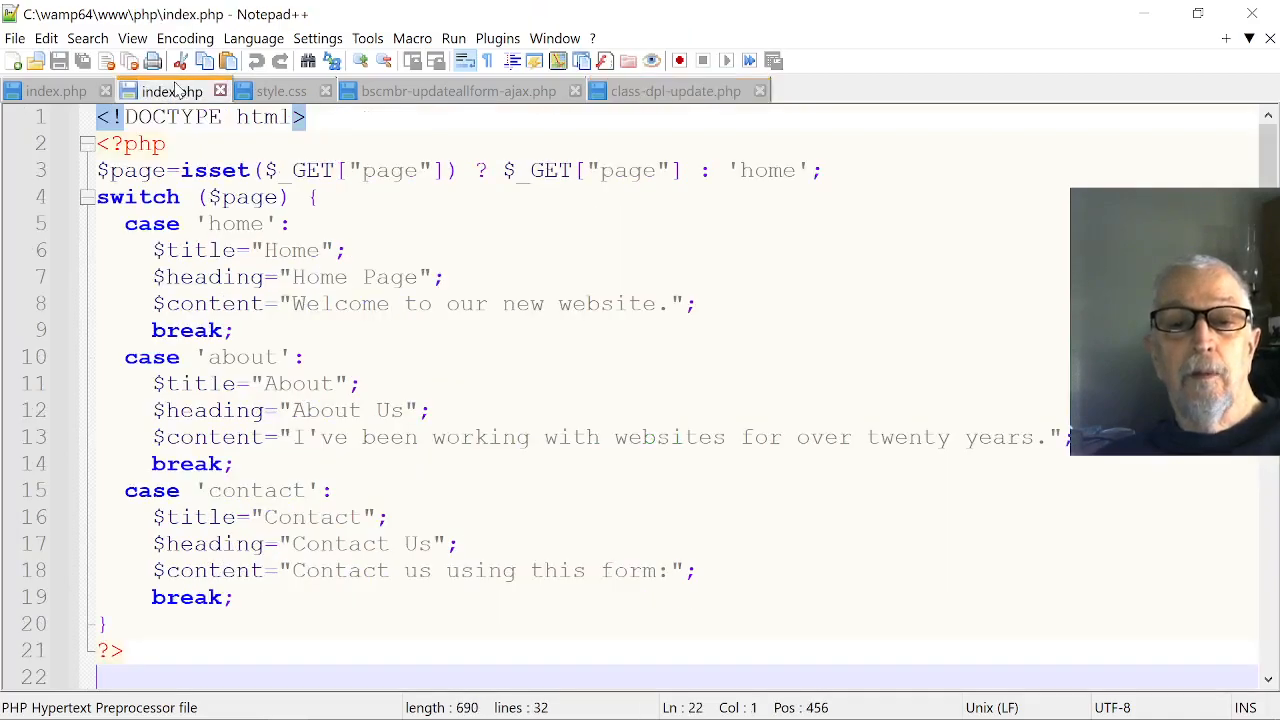
click(70, 92)
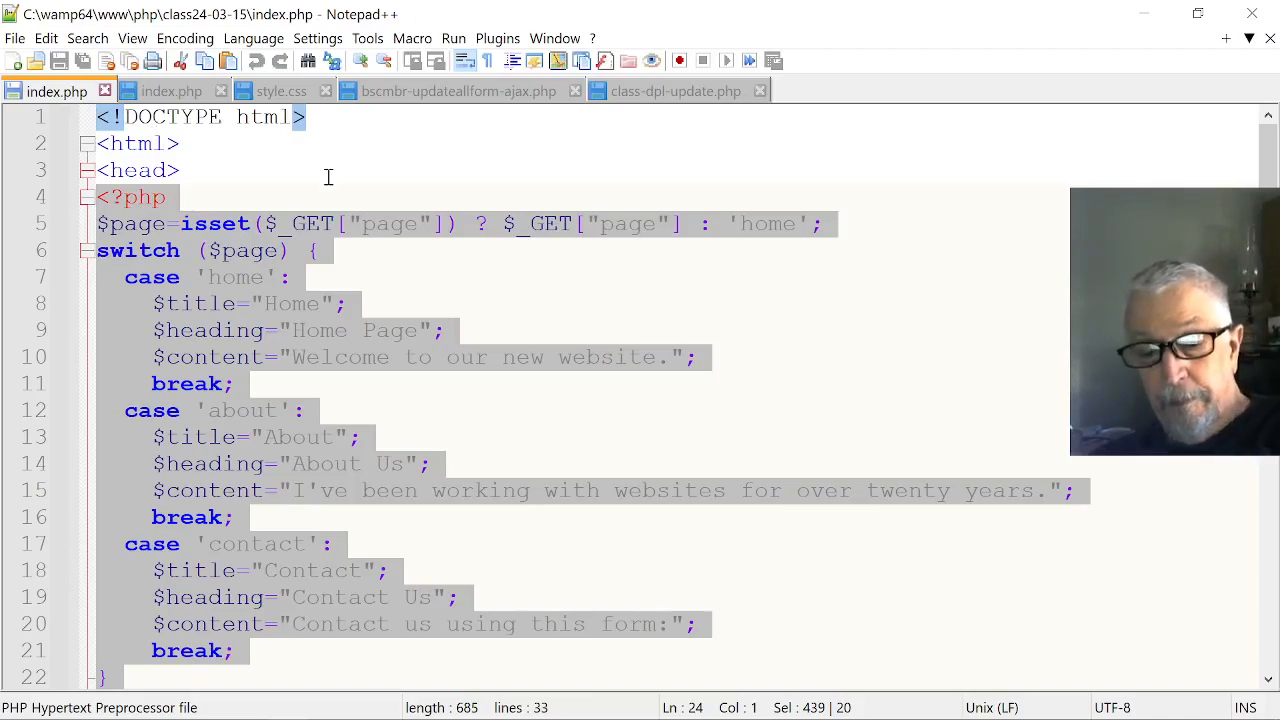
key(alt+f)
click(89, 49)
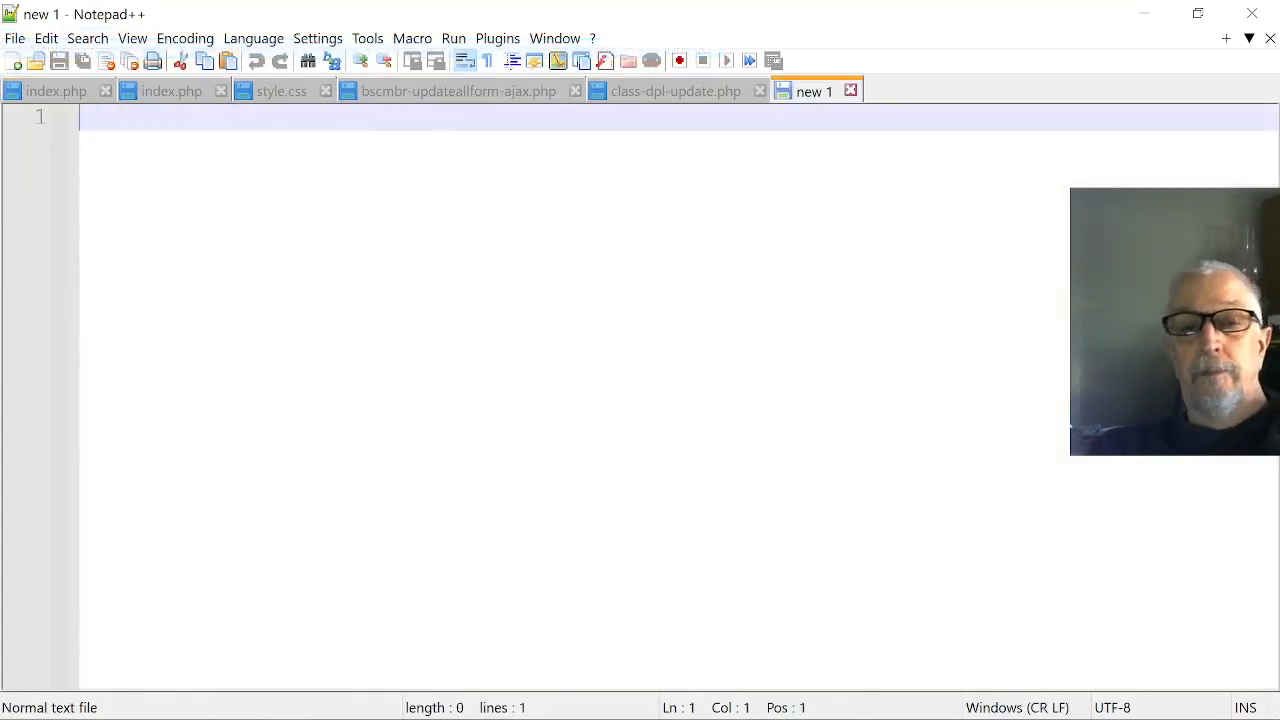
Write the line "hello from PHP WorkStation" in the new document.
text(hell)
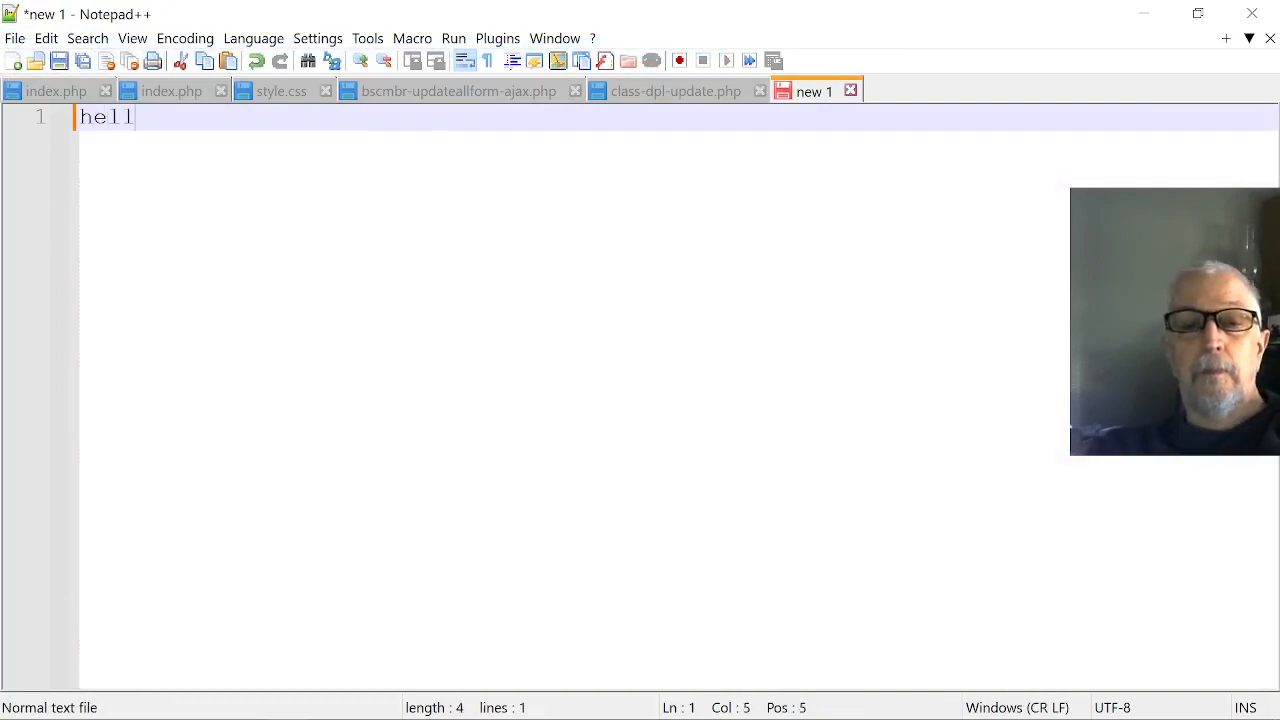
text(o for)
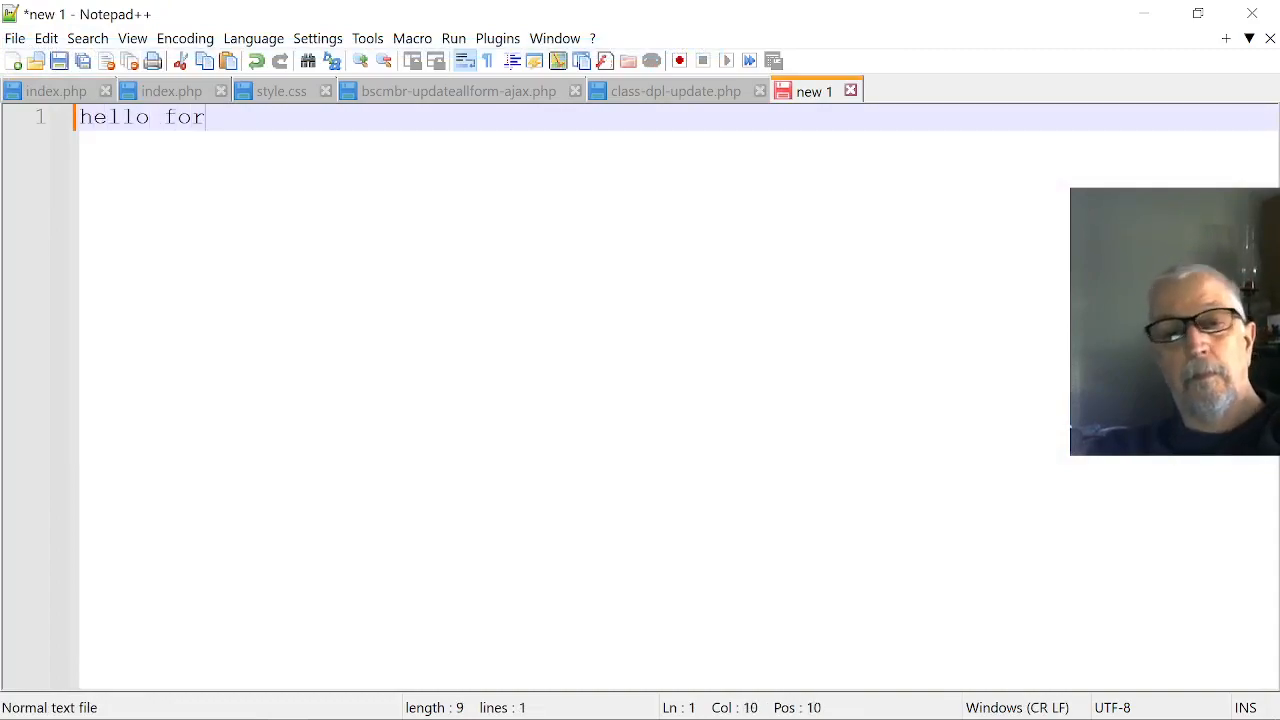
key(BackSpace)
key(BackSpace)
text(rom)
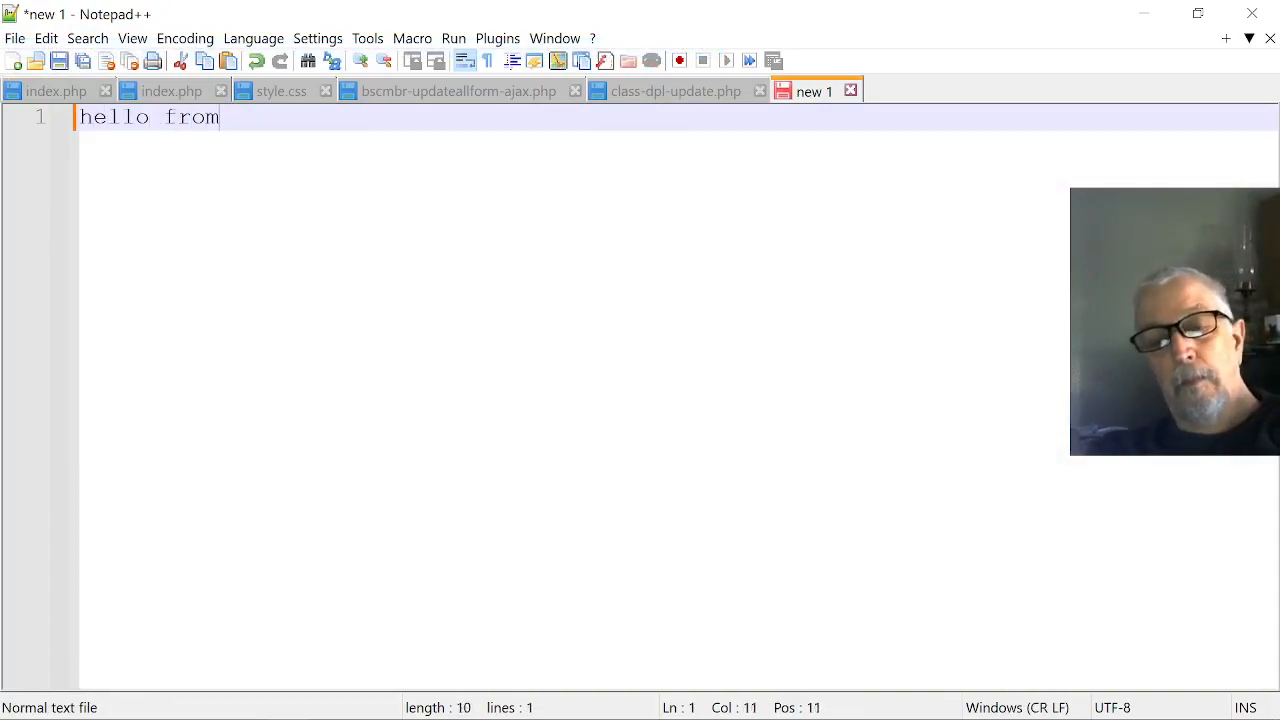
text( PH)
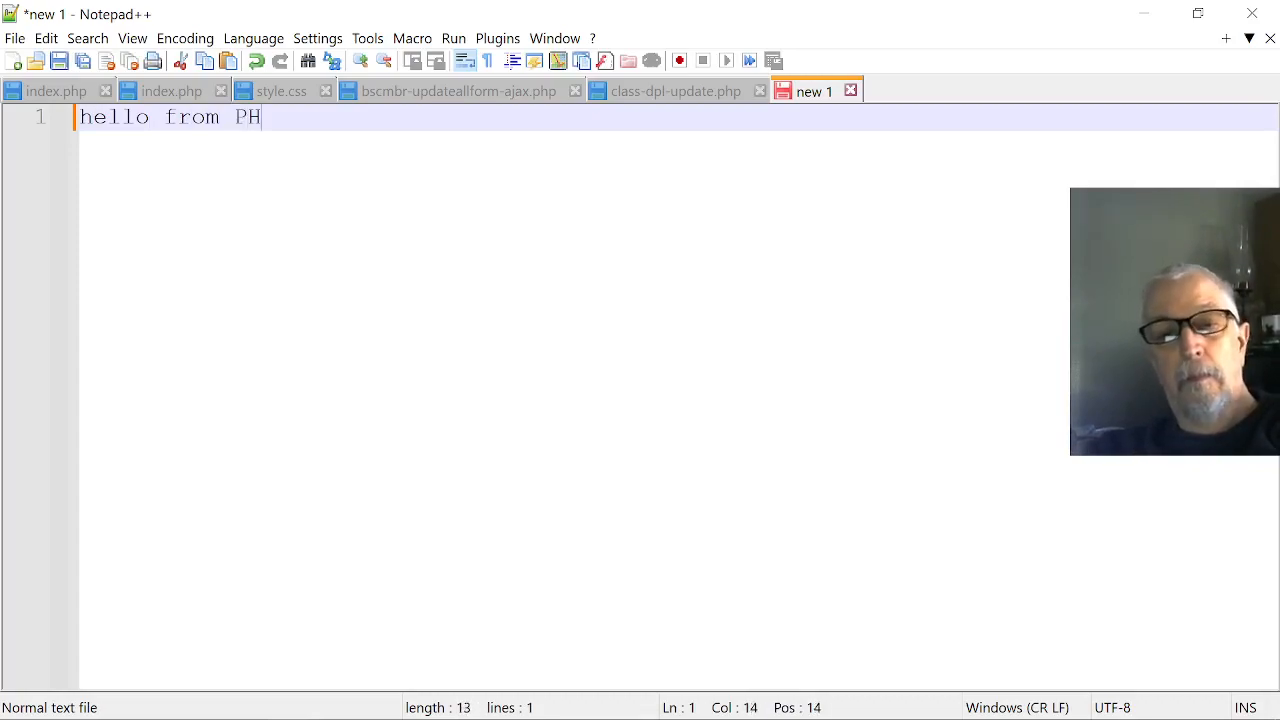
text(P Wor)
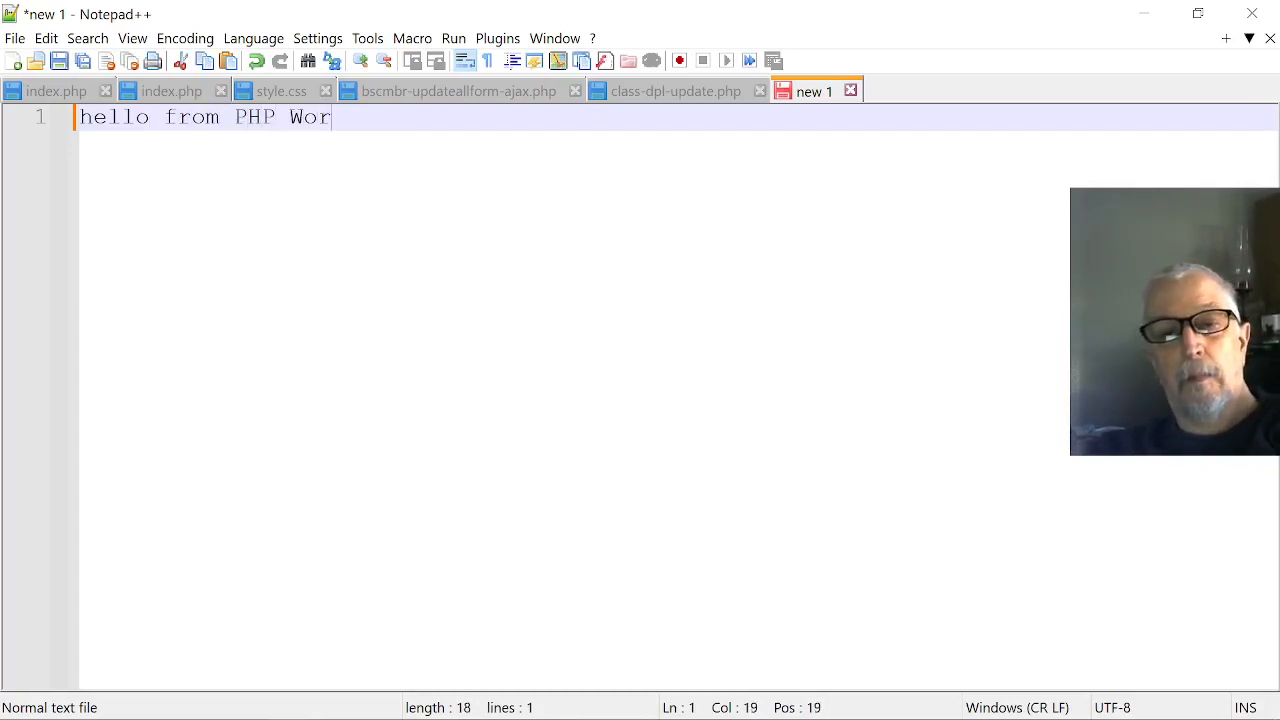
text(kStation)
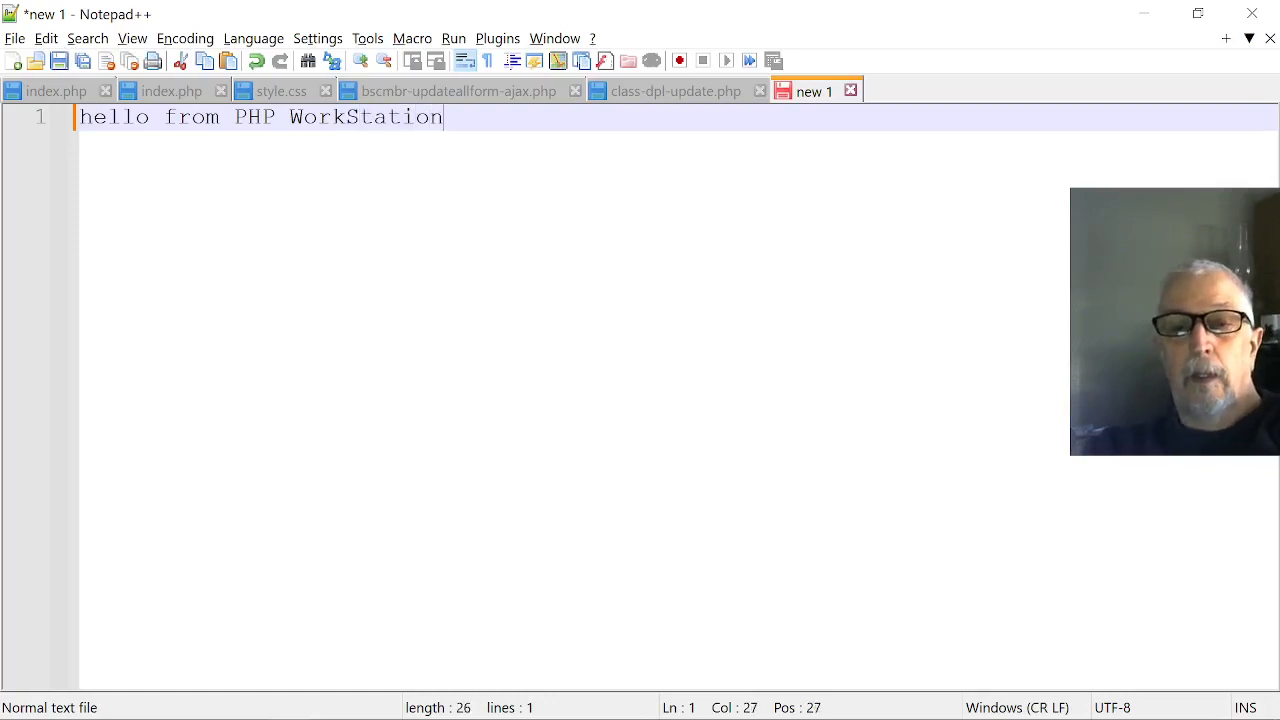
Save the new document as index.php in the app\public folder of the php-ws site under Local Sites.
key(alt+f)
key(a)
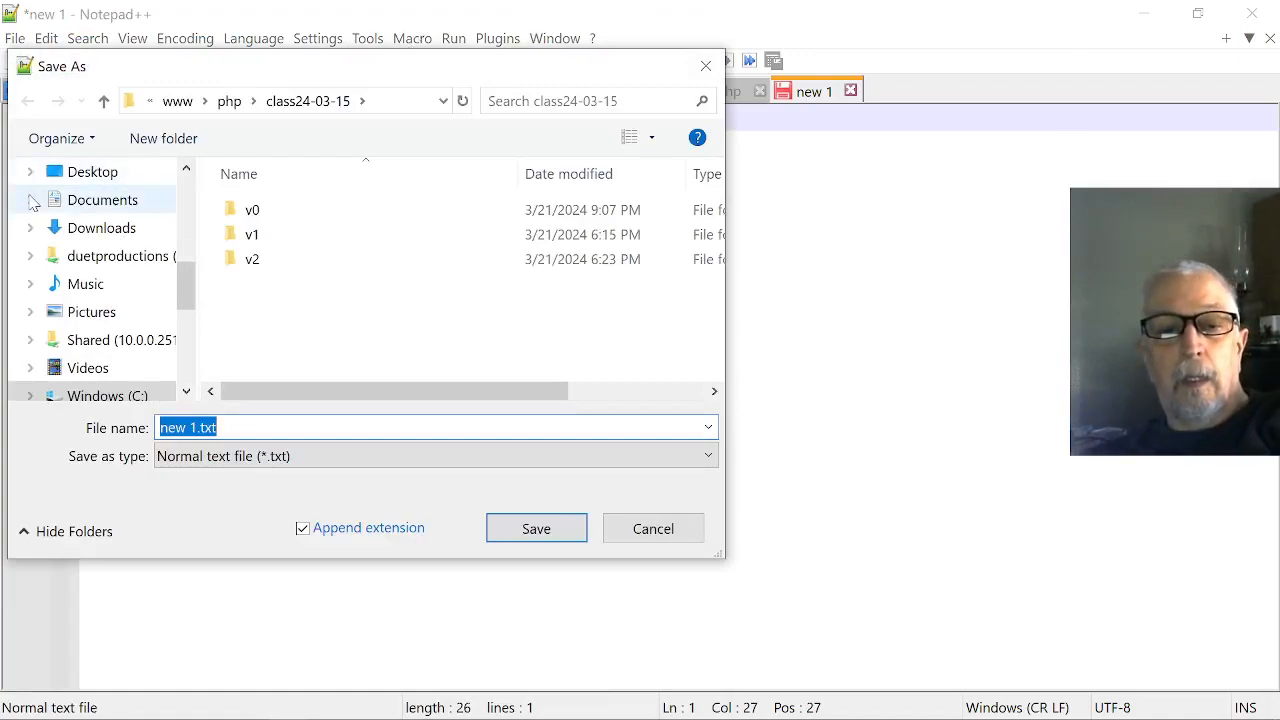
drag(190, 292, 204, 242)
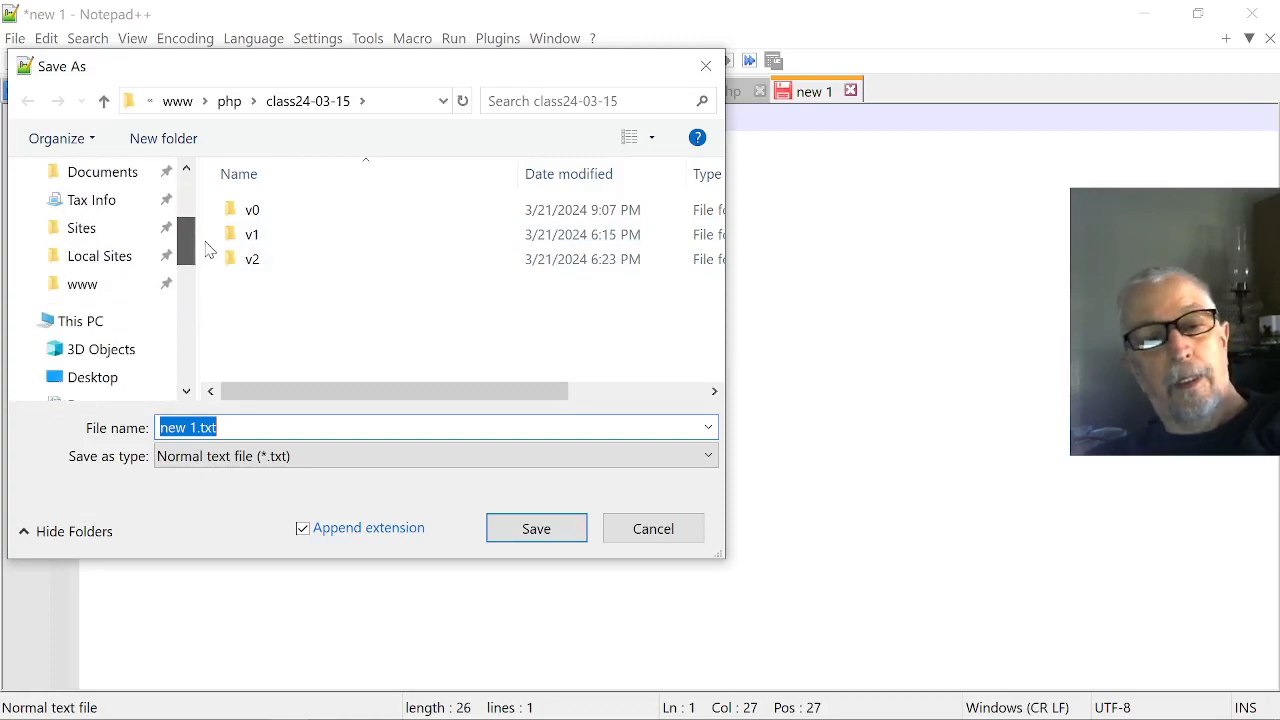
click(140, 257)
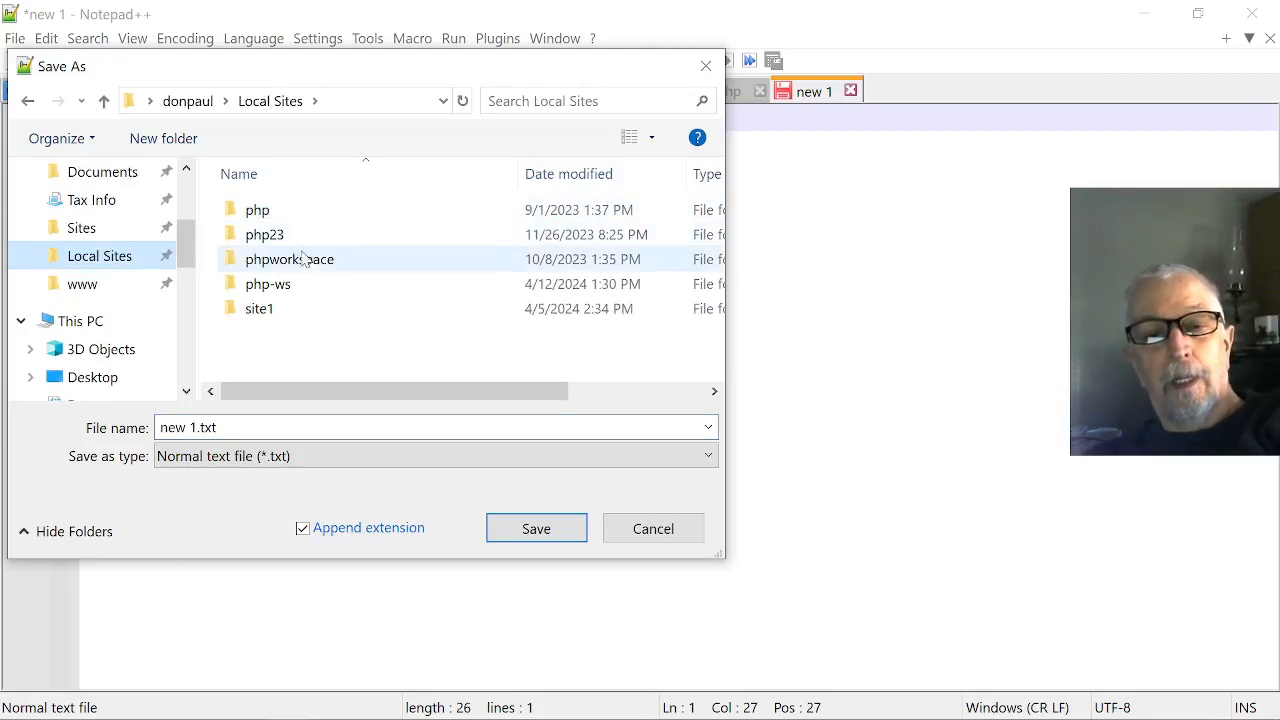
double_click(296, 289)
double_click(285, 210)
double_click(300, 212)
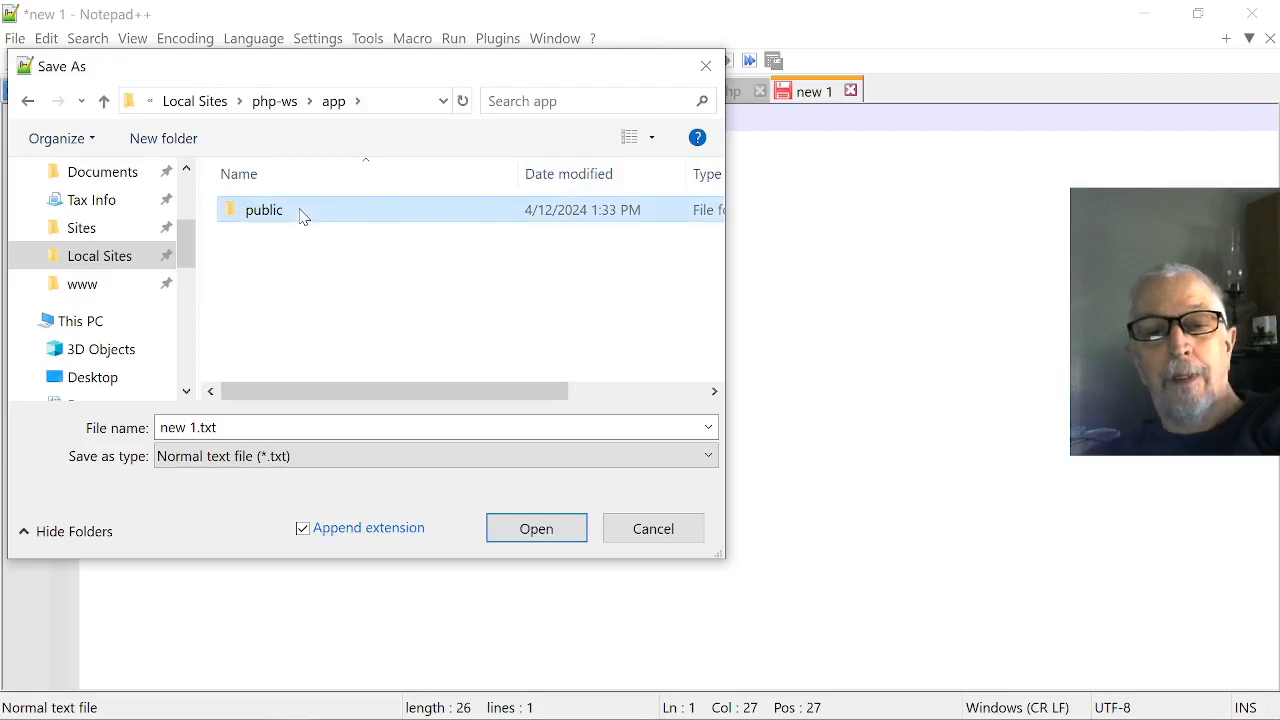
click(240, 437)
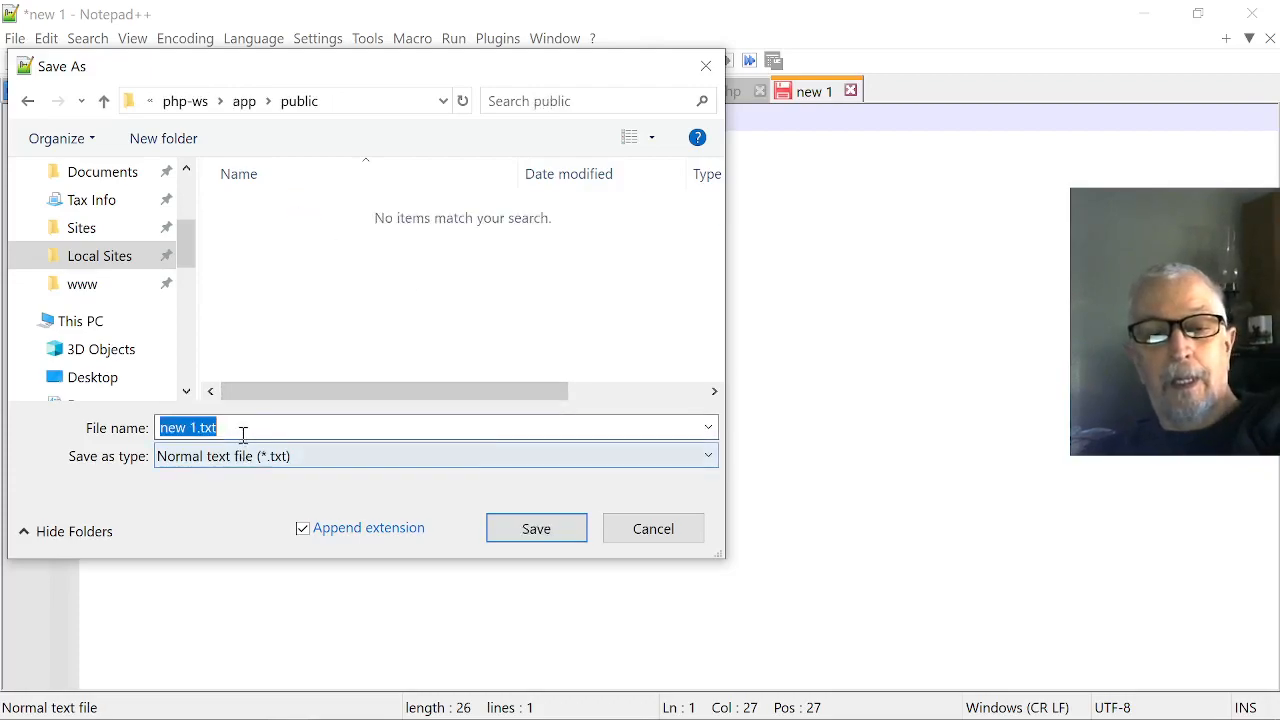
text(i)
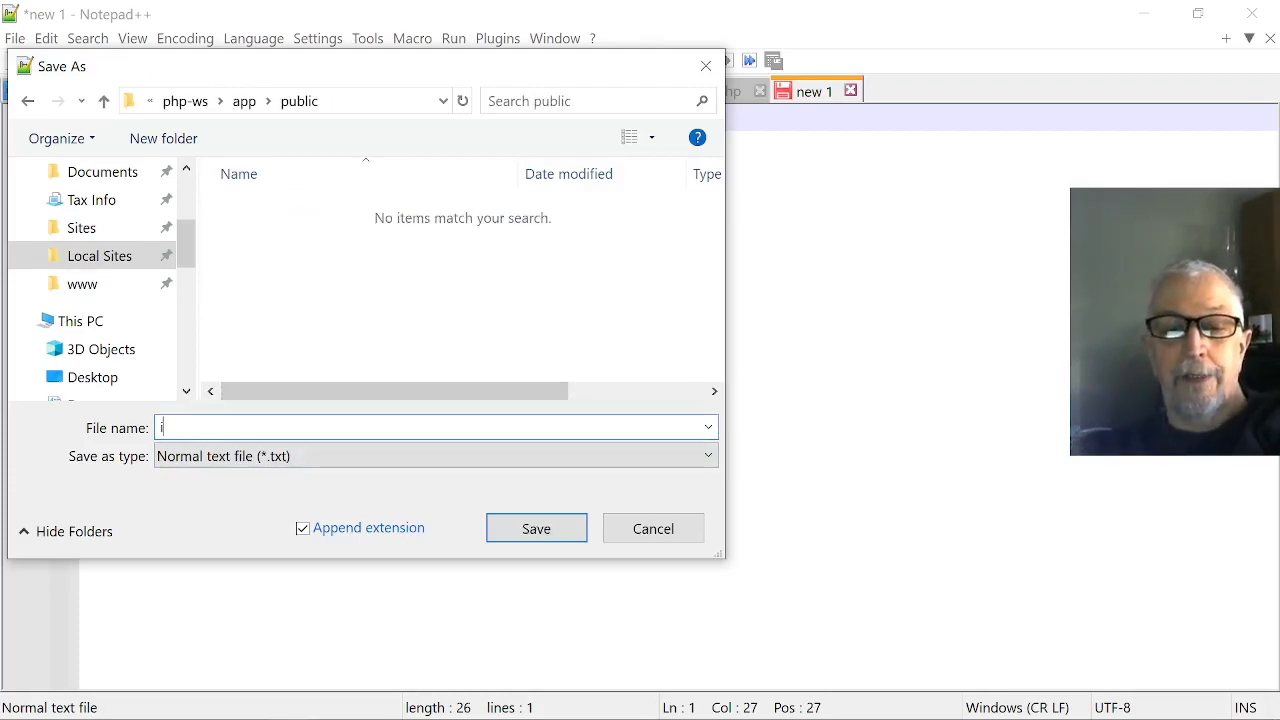
text(ndex.php)
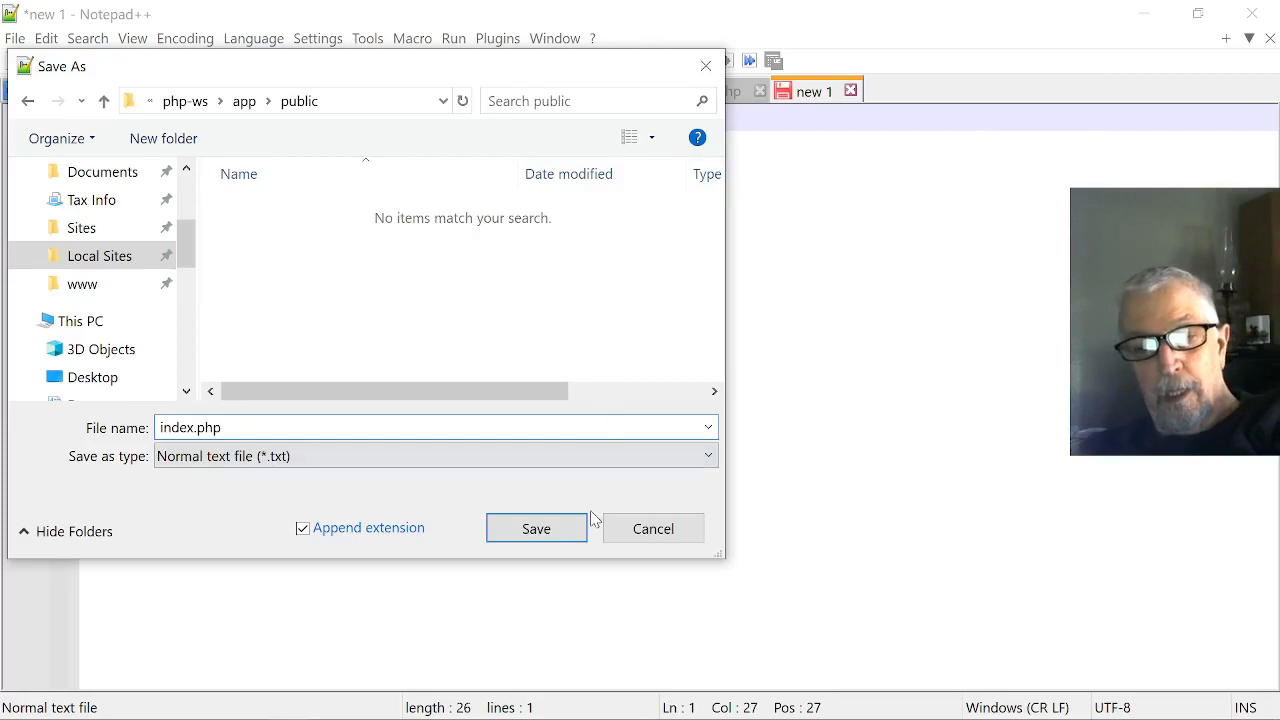
click(553, 527)
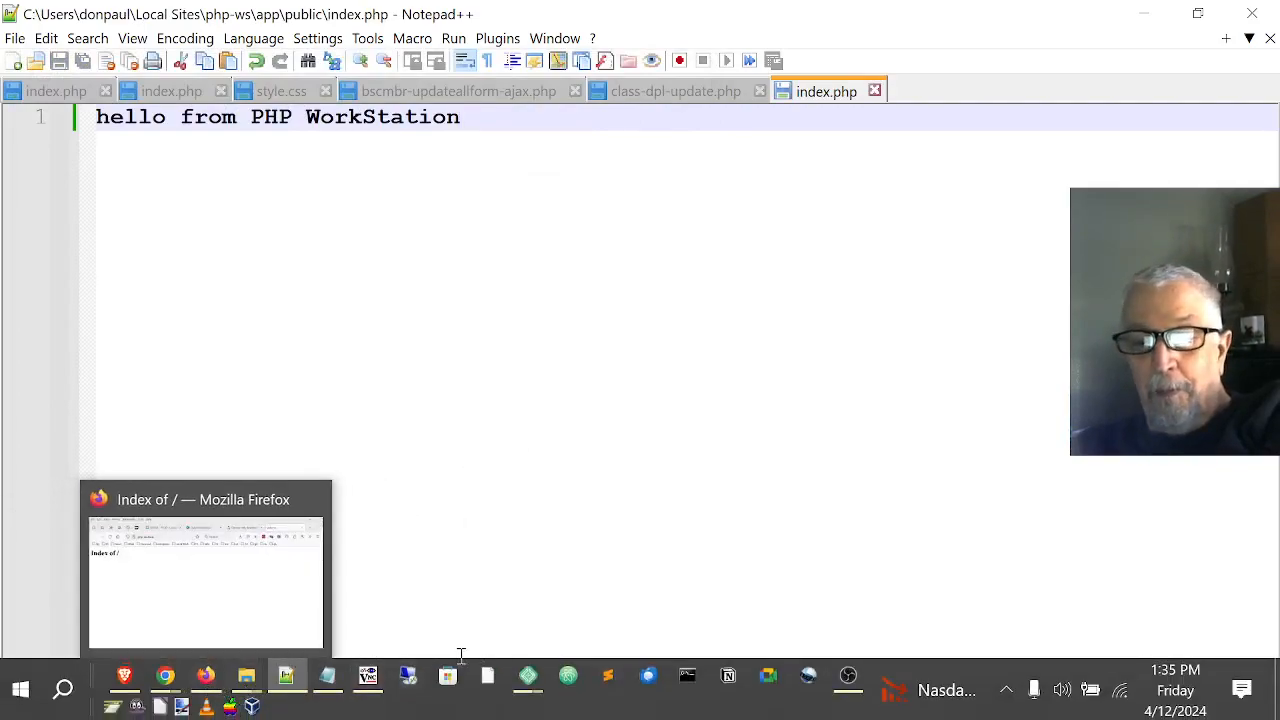
Switch to Local and open the PHP-WS site in the browser to view the new index.php page.
click(524, 680)
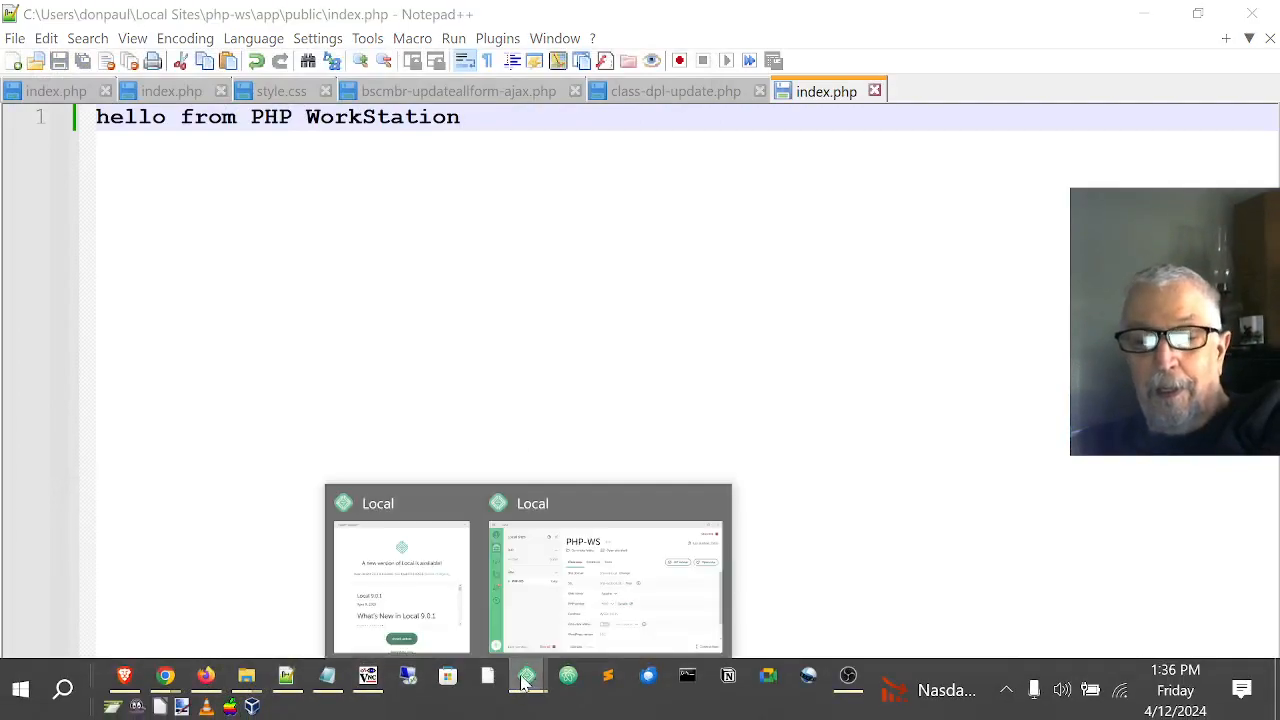
click(549, 612)
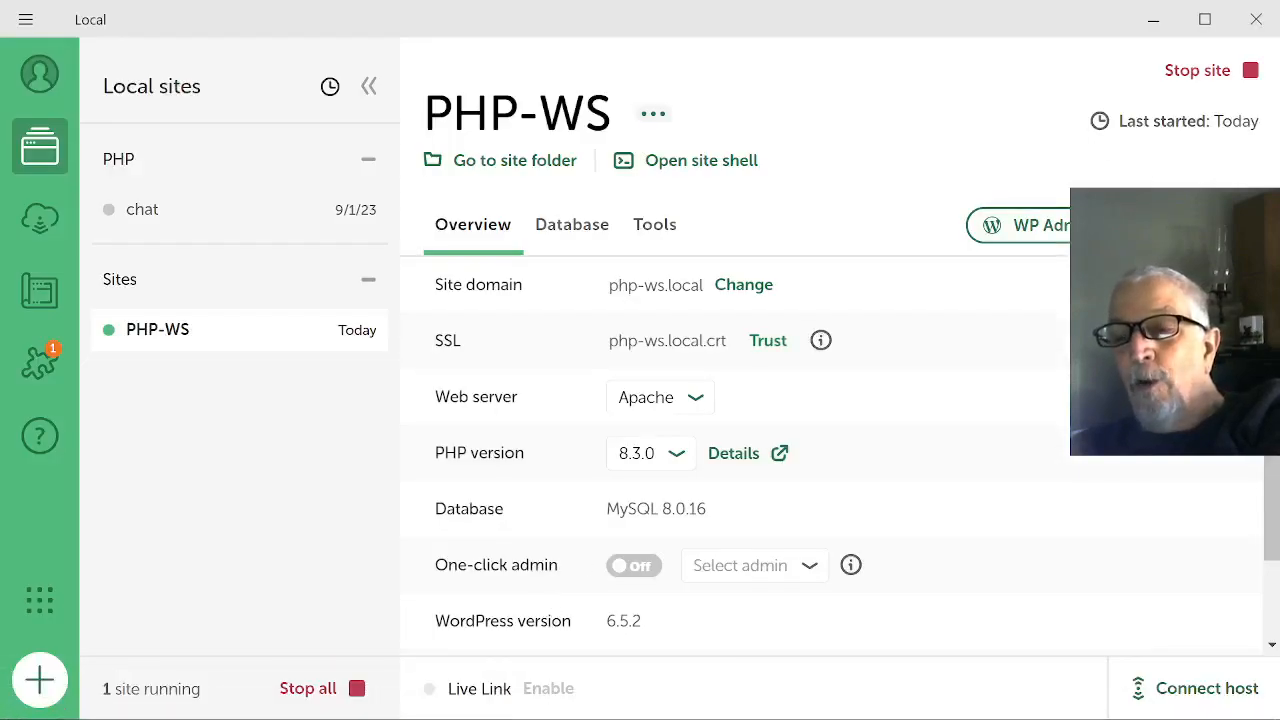
click(1190, 225)
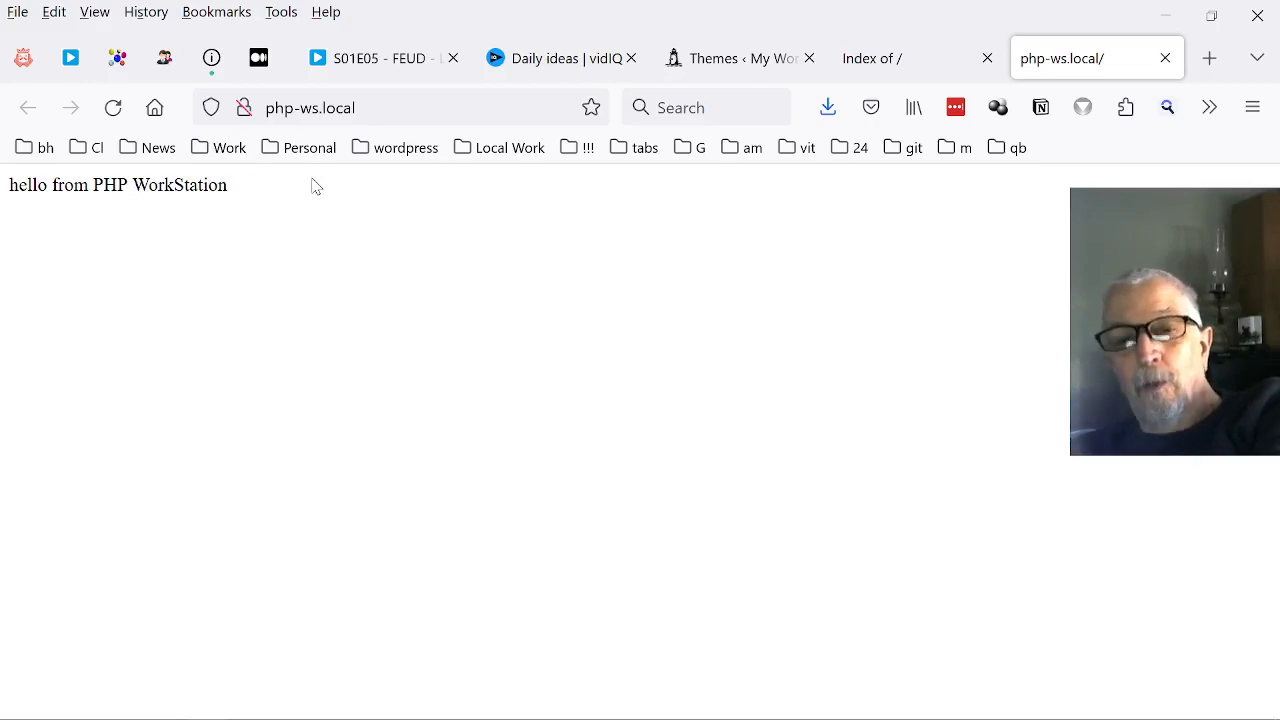
Switch to Notepad++, add the second line "<?php phpinfo();" to index.php and save the file.
key(alt+Tab)
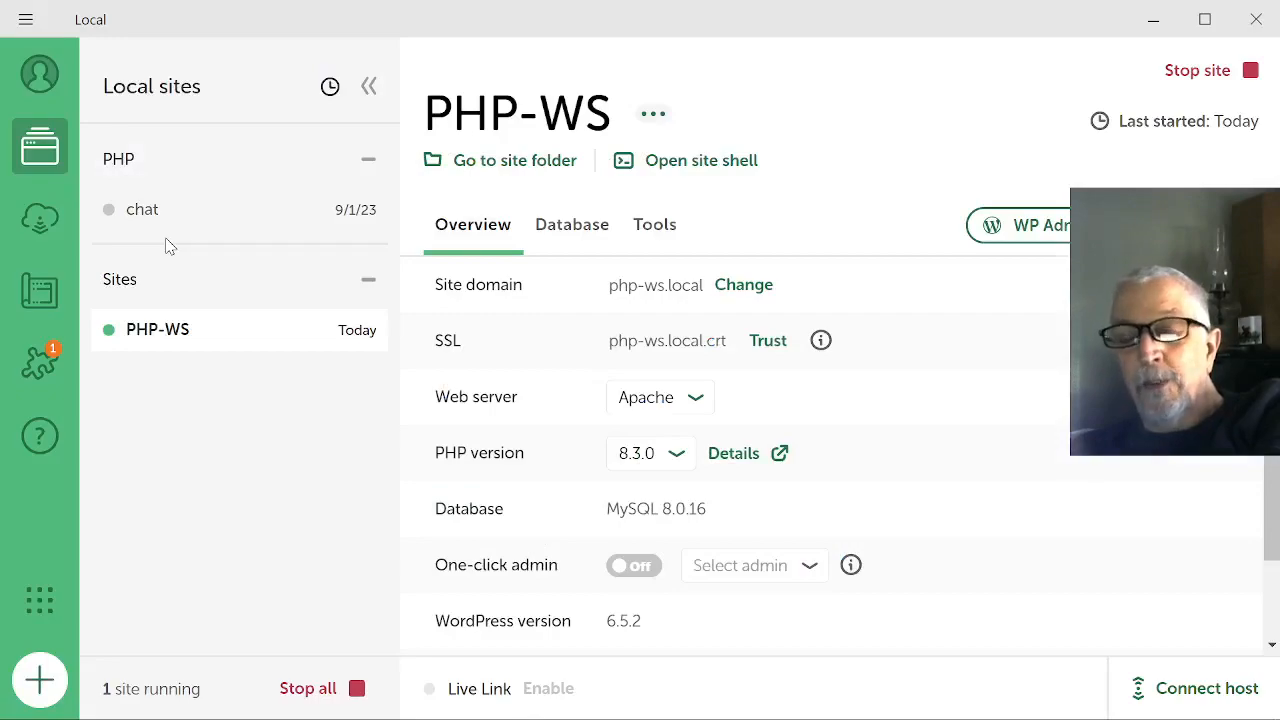
key(alt+Tab)
key(alt+Tab)
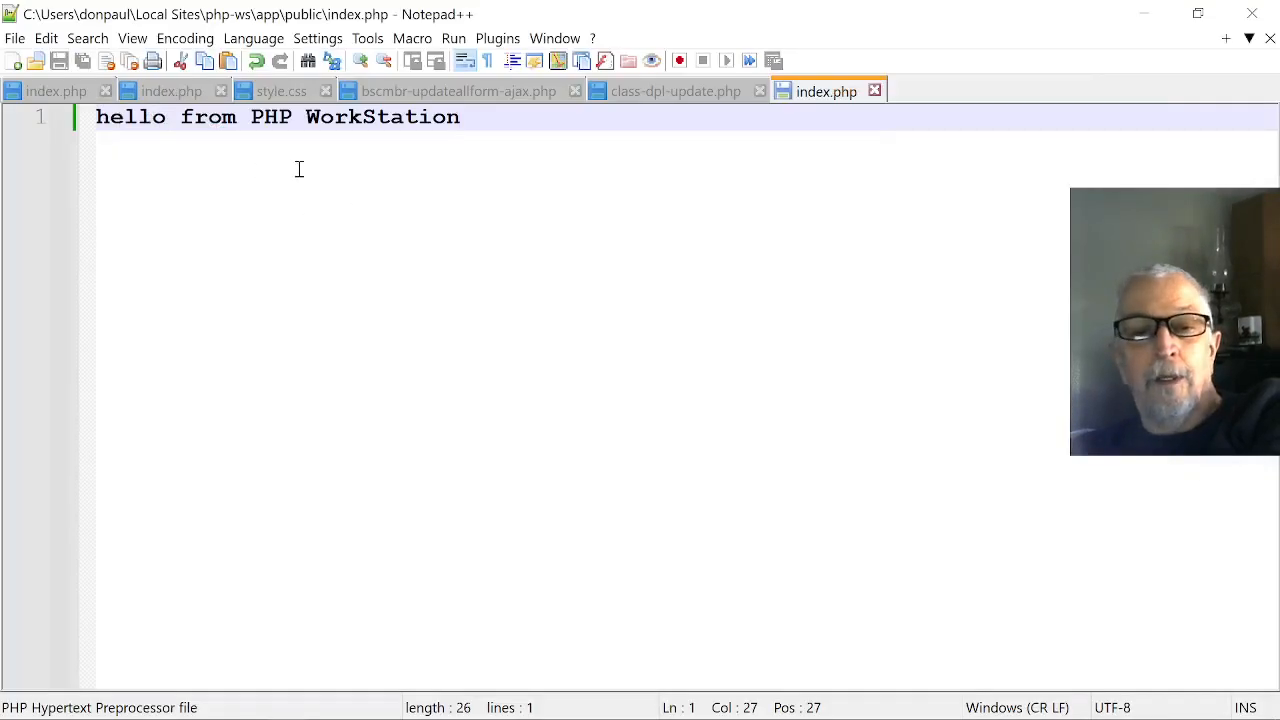
key(Return)
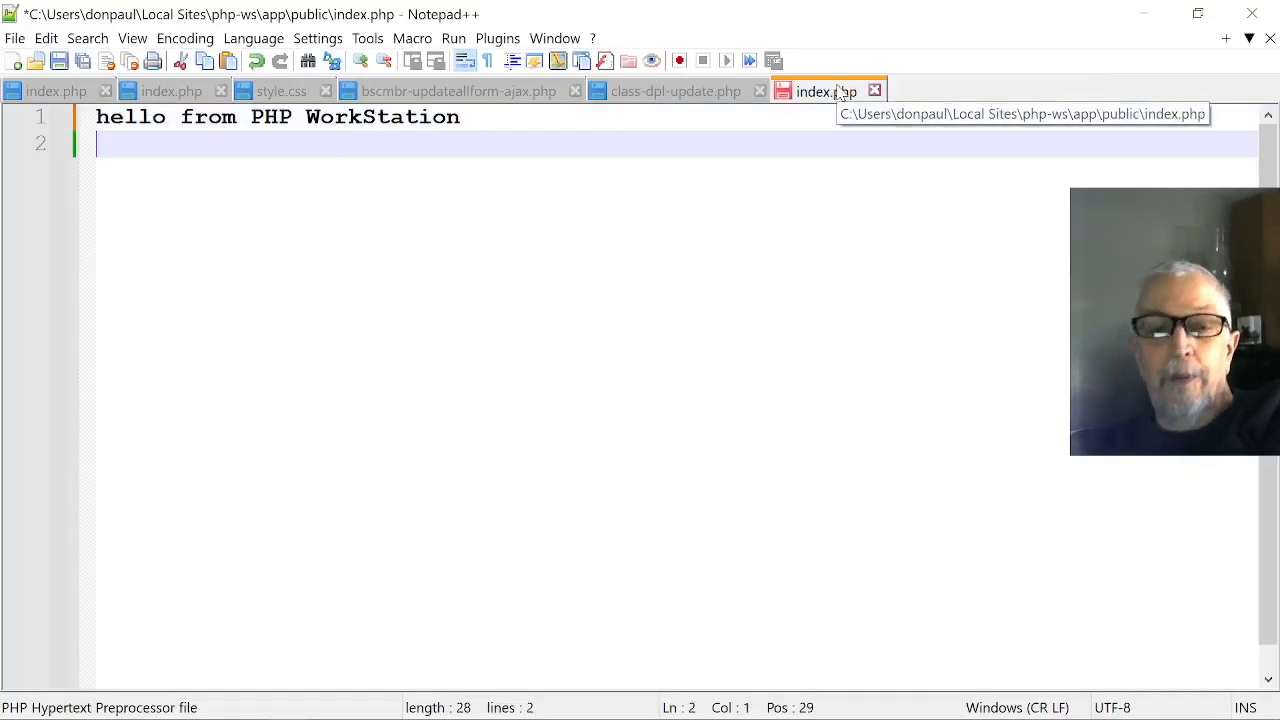
text(<)
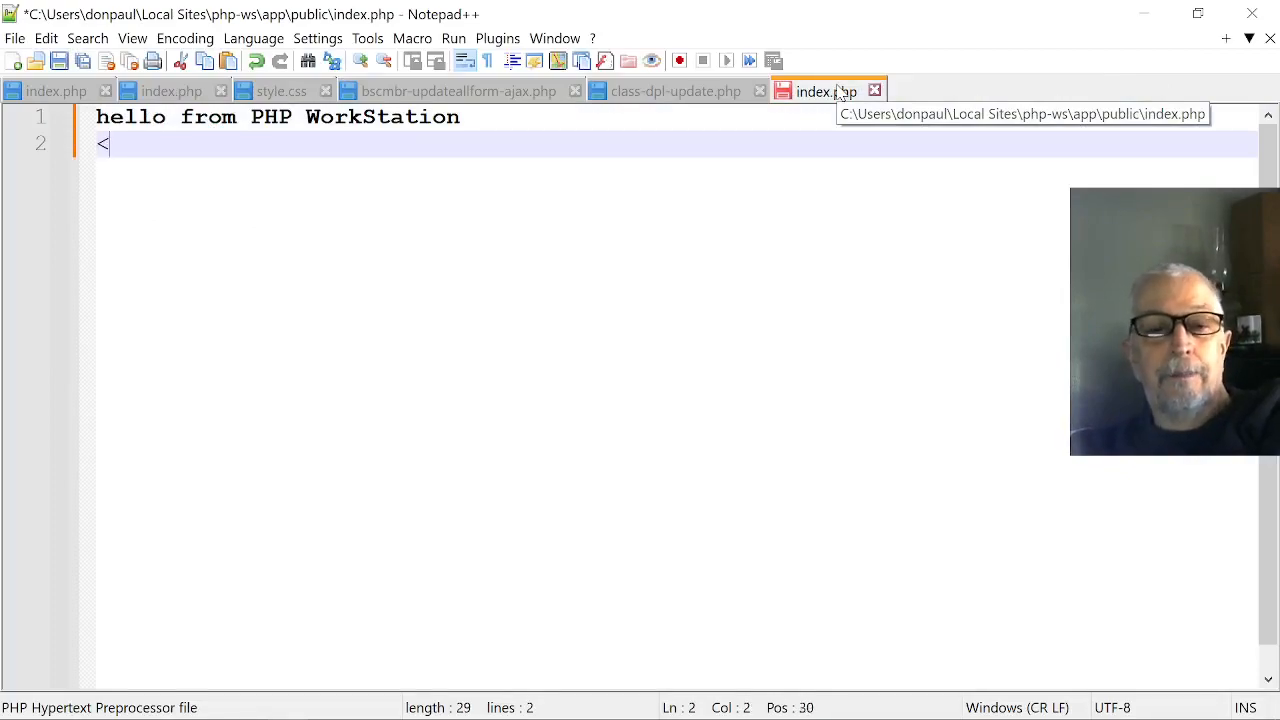
text(?php)
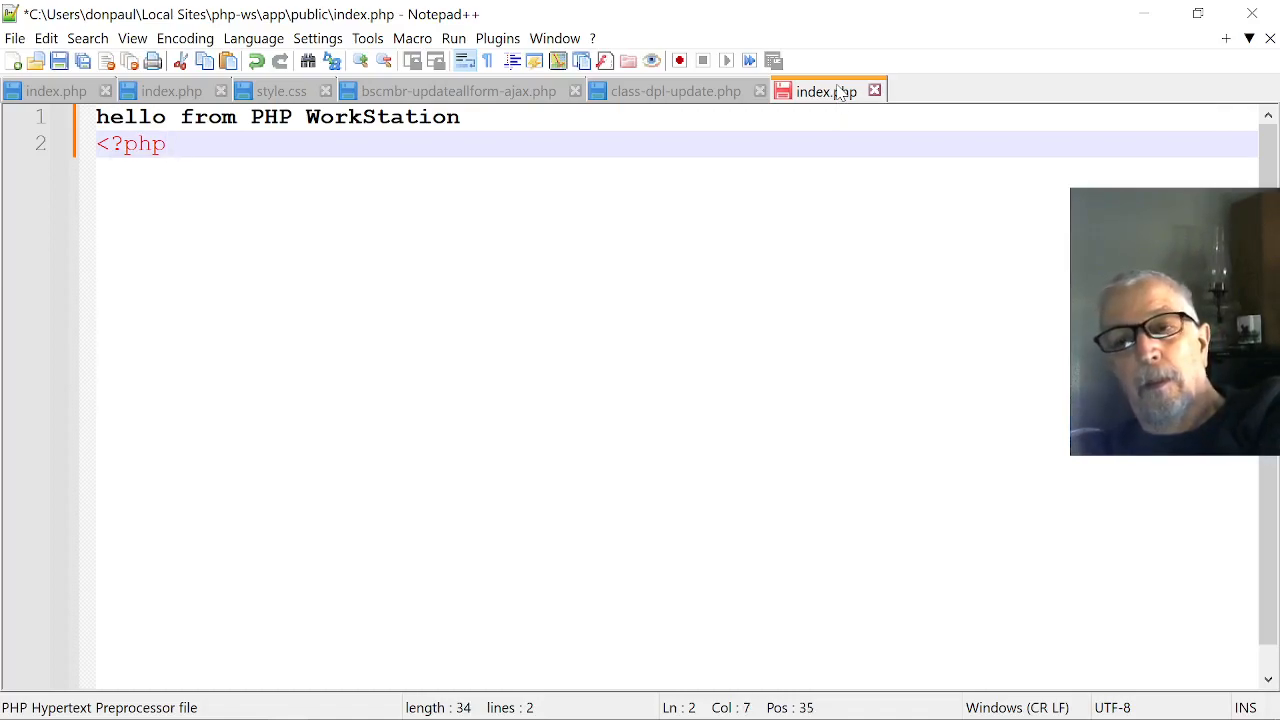
text( phpin)
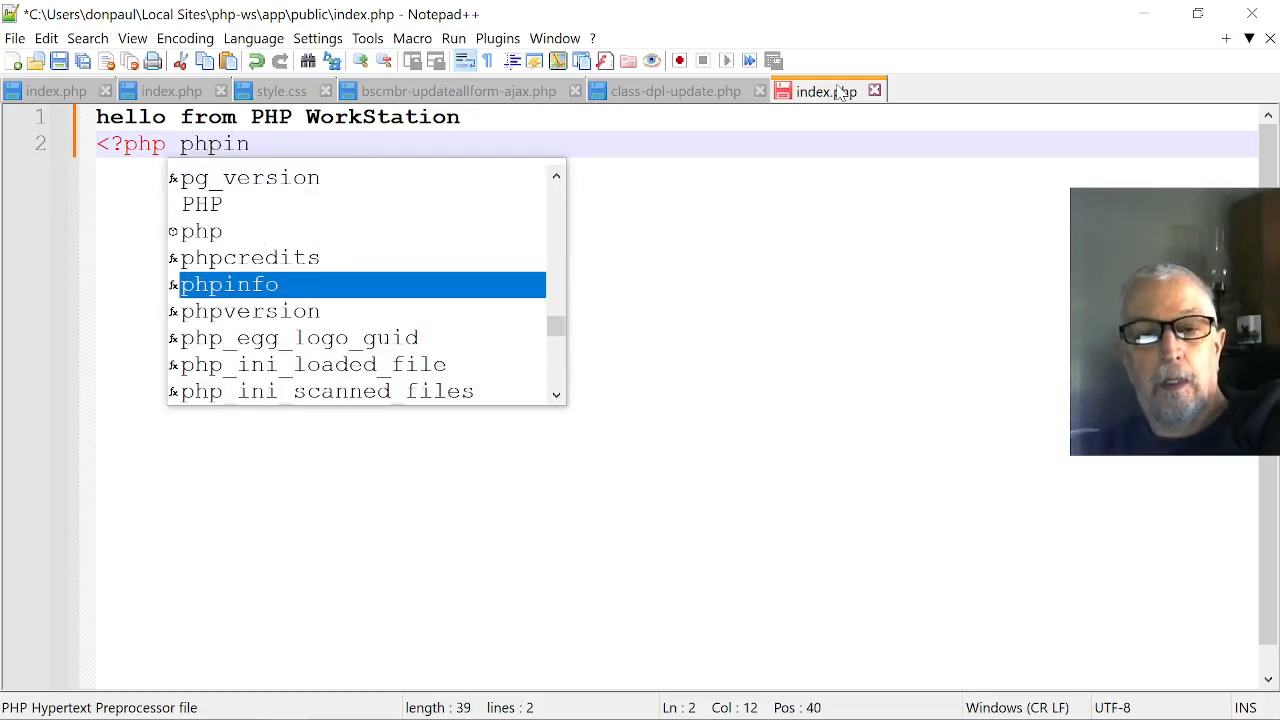
text(fo();)
key(alt)
key(Down)
key(s)
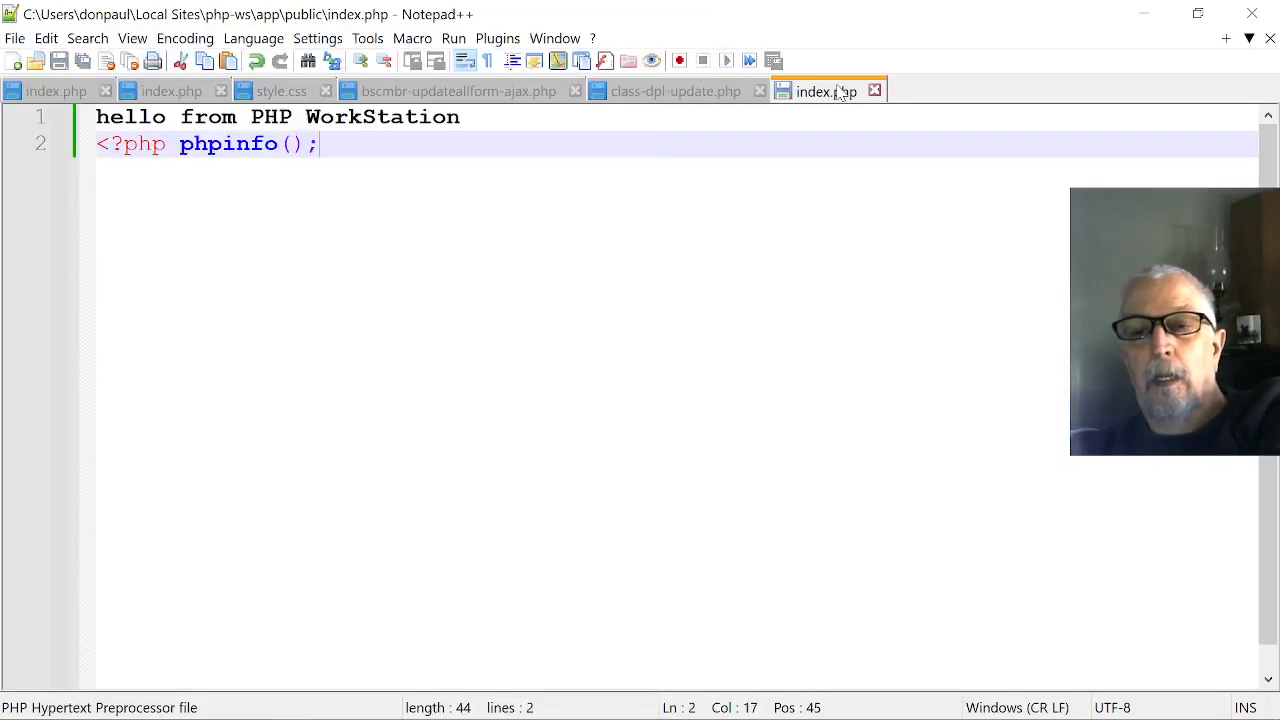
Switch to Firefox and reload the php-ws.local page to check the PHP information output.
key(alt+Tab)
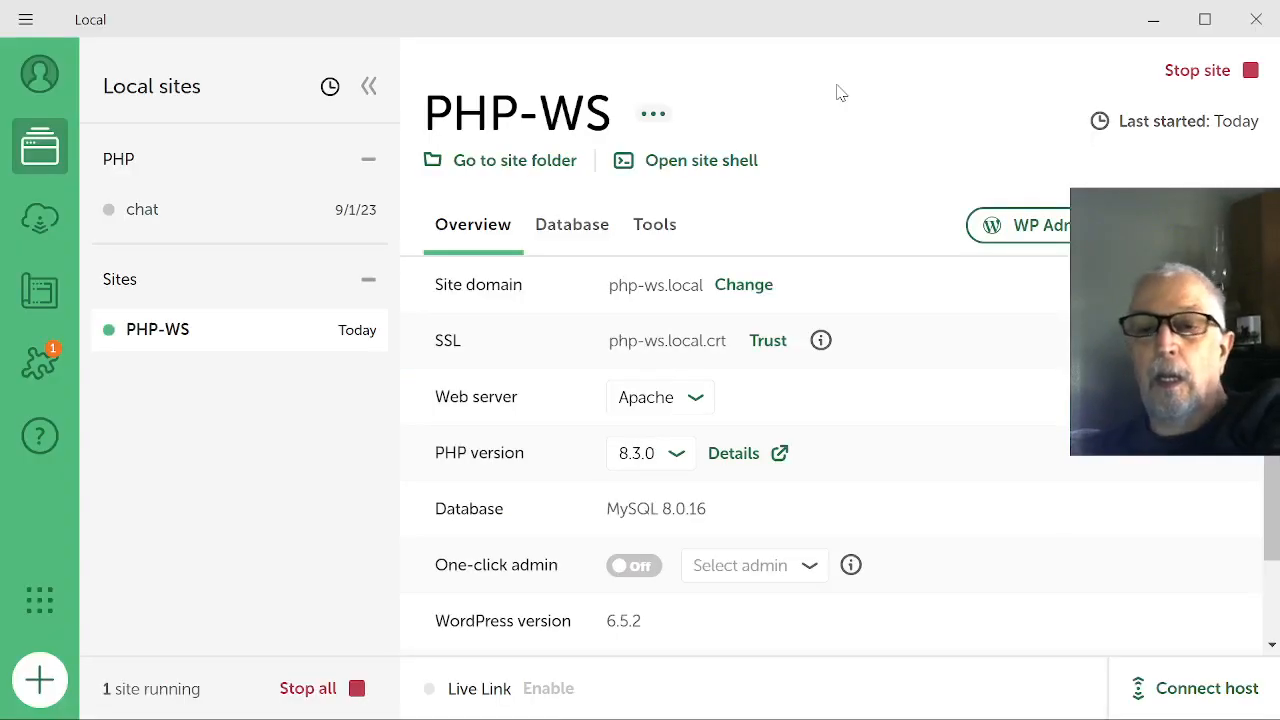
key(alt+Tab)
key(alt+Tab)
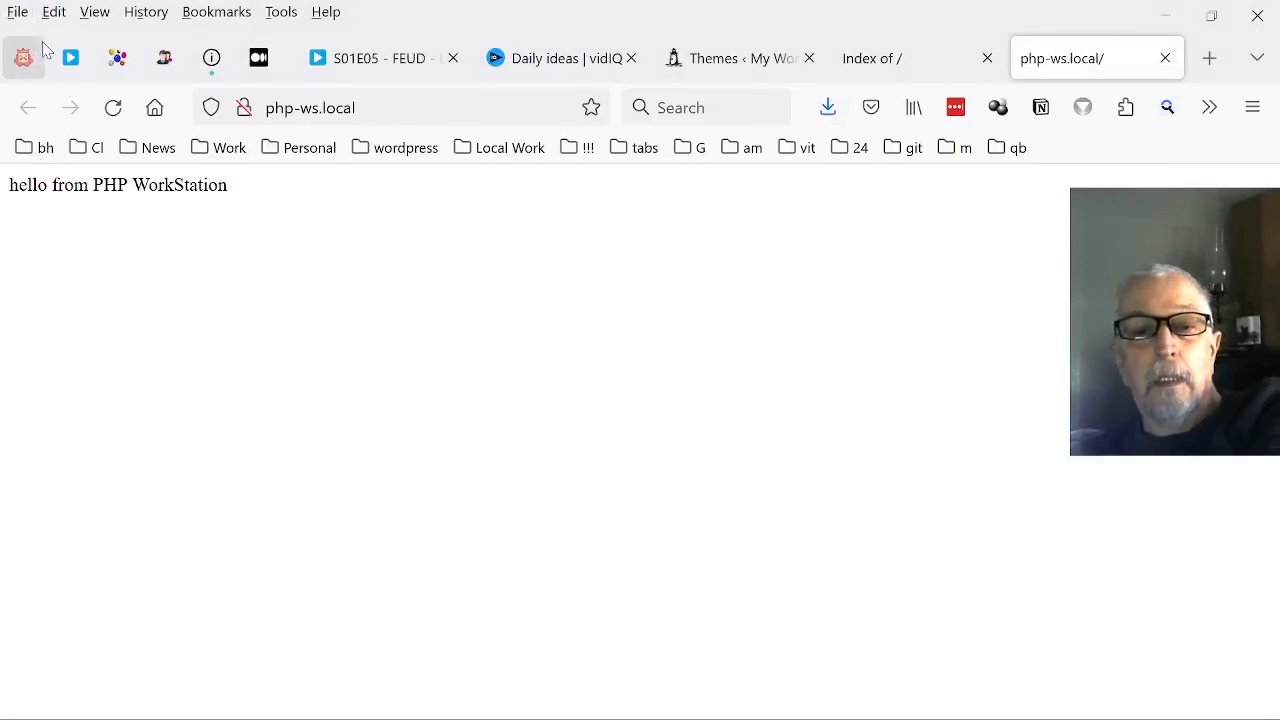
click(112, 108)
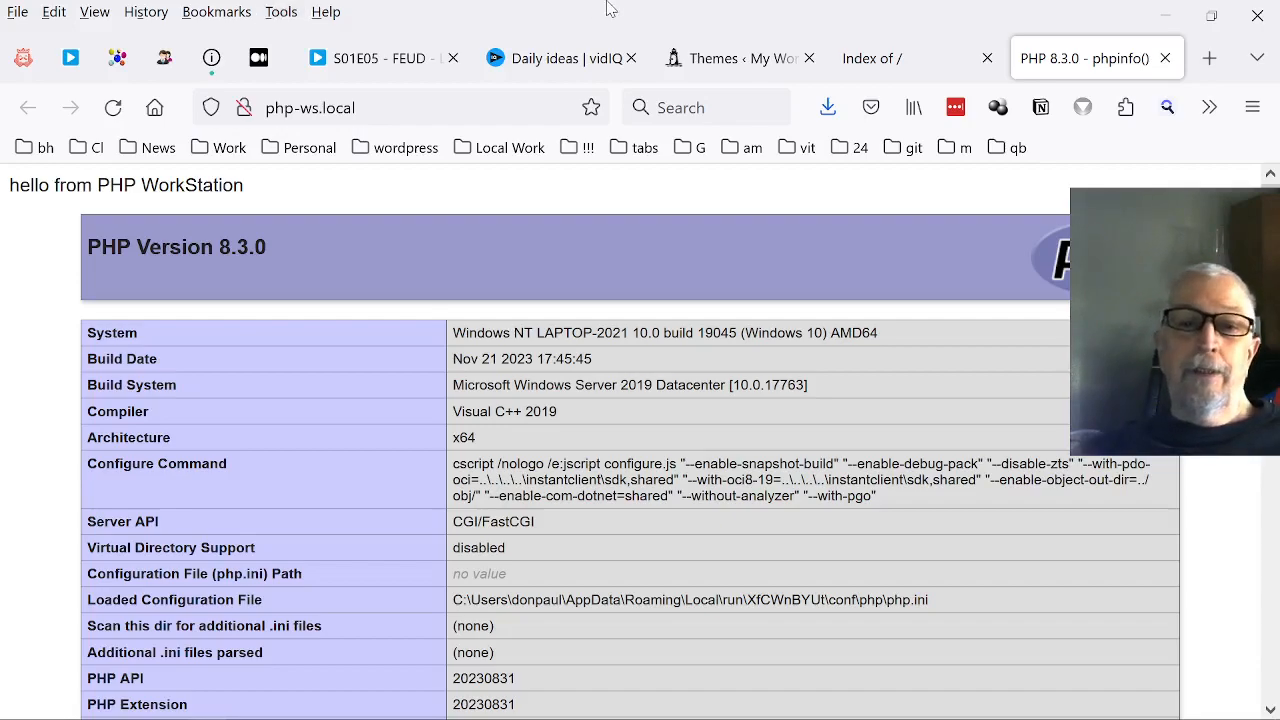
mouse_move(50, 717)
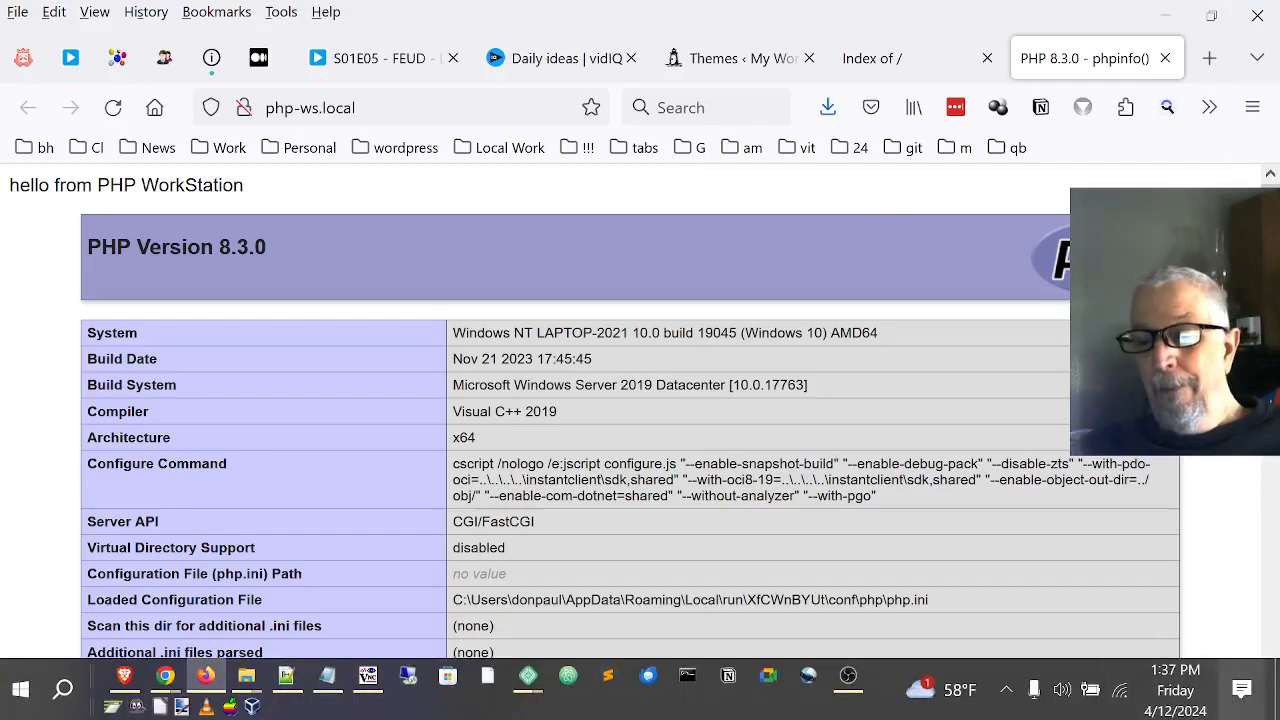
click(843, 682)
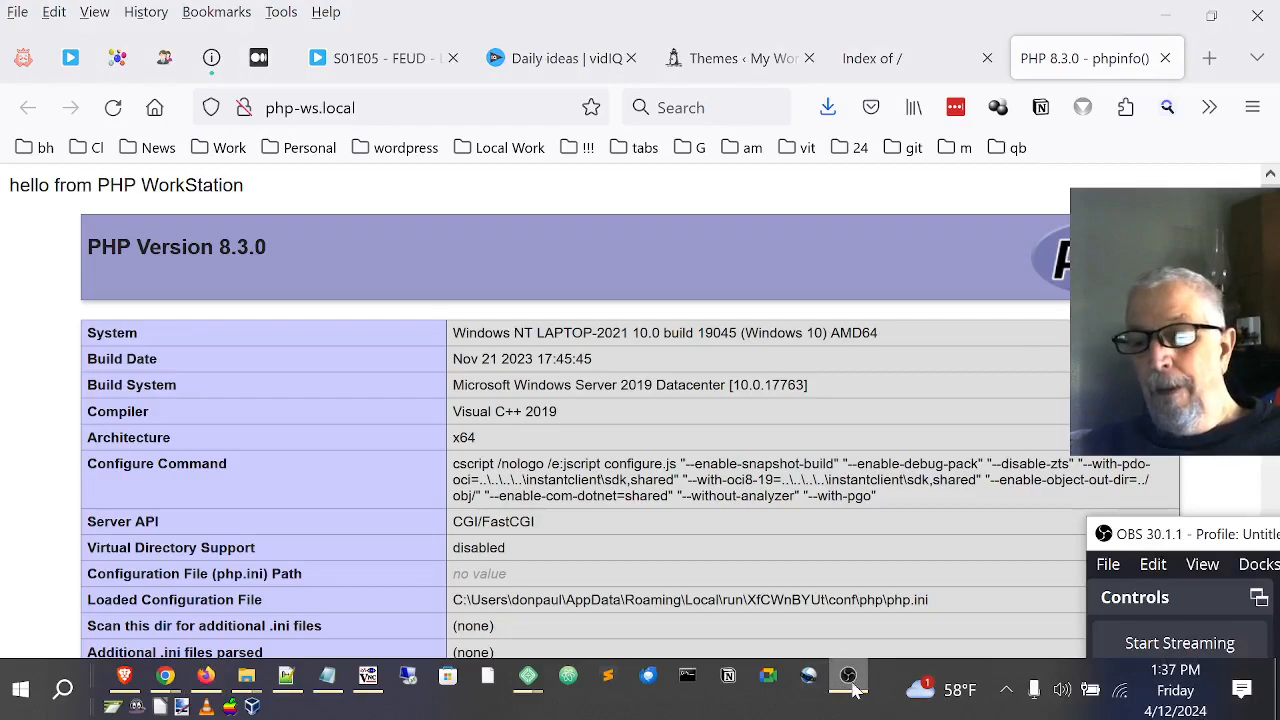